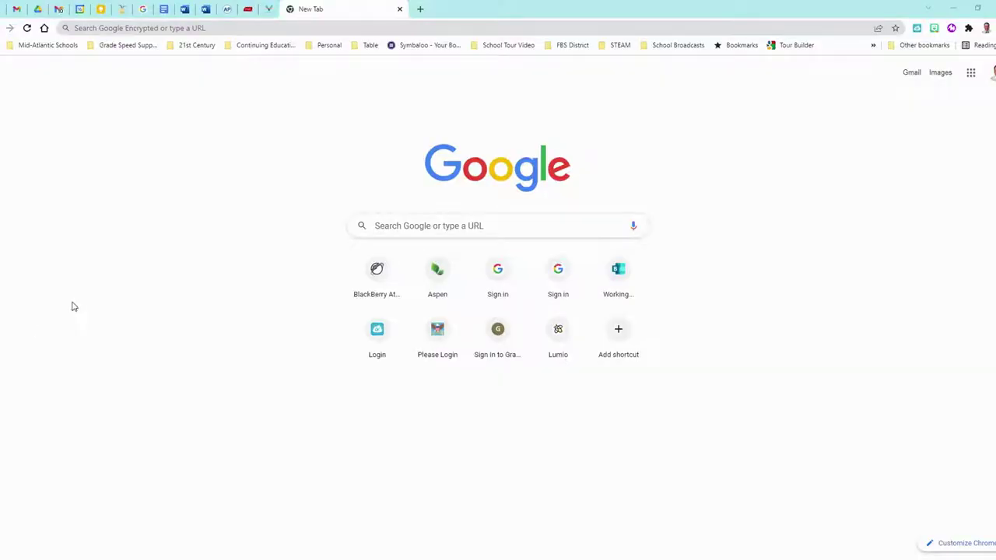
Load office.com and launch Bookings from the app launcher in a new tab.
left_click(265, 28)
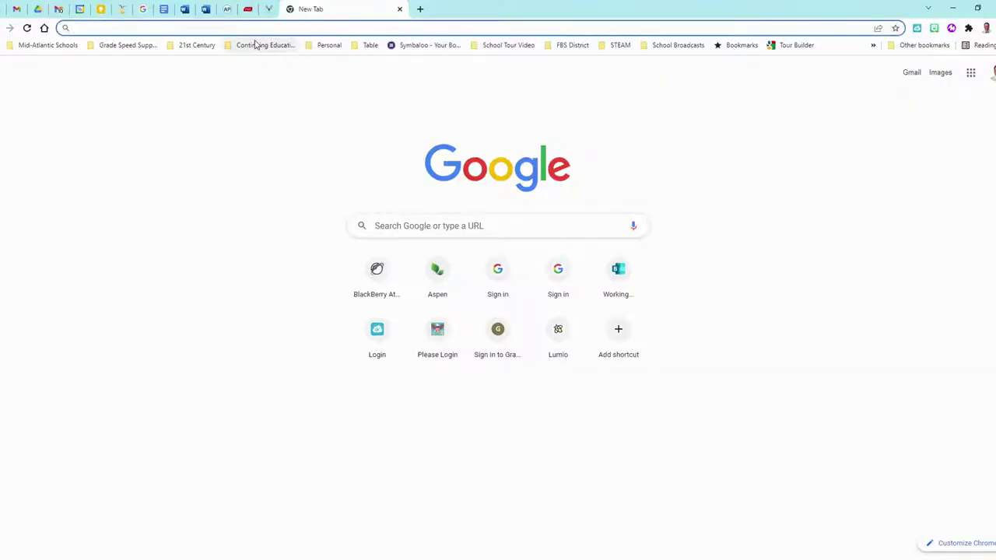
type("office.com")
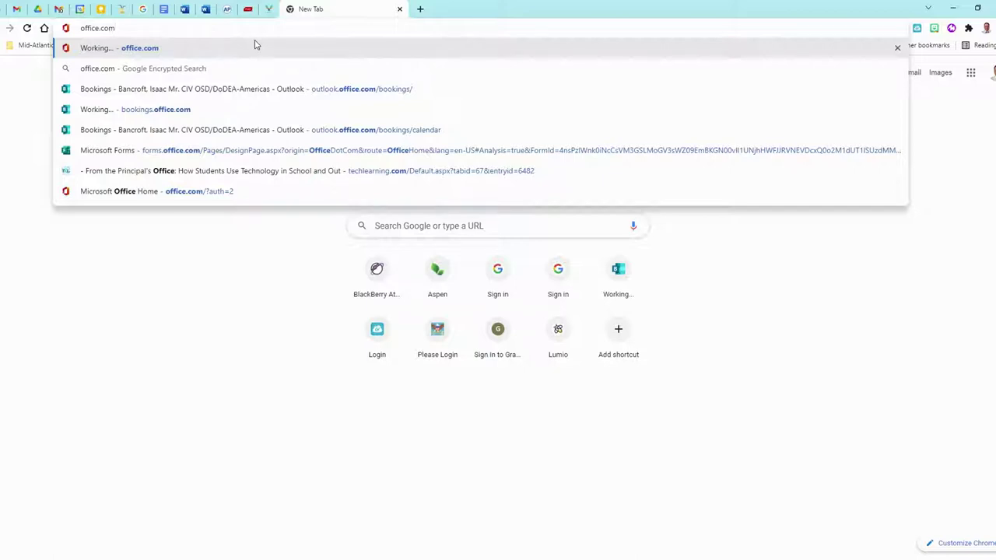
left_click(254, 45)
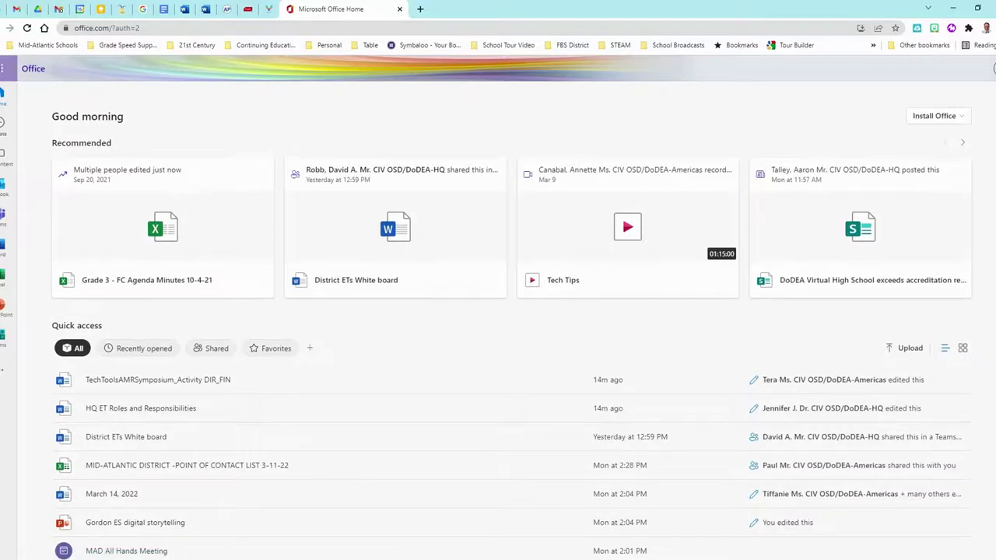
left_click(3, 70)
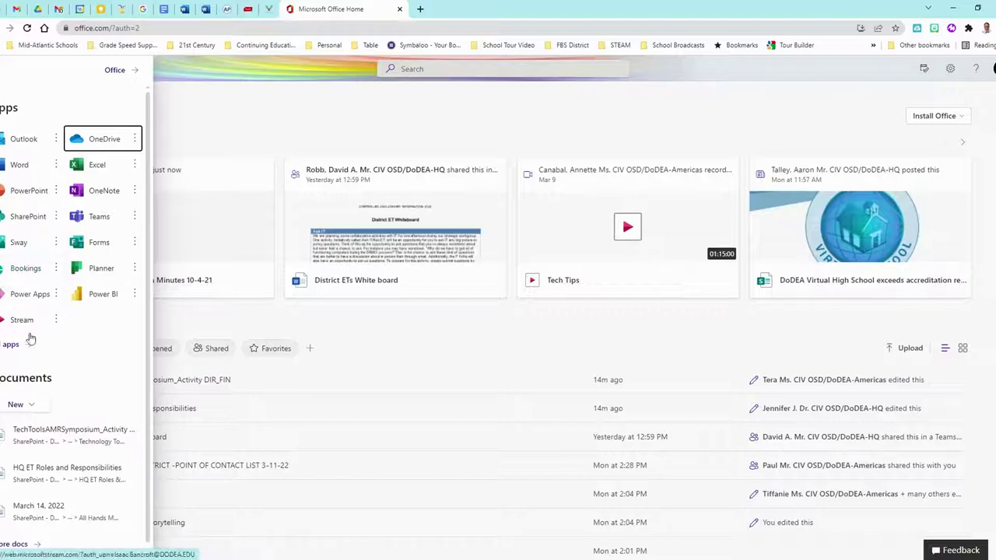
left_click(33, 275)
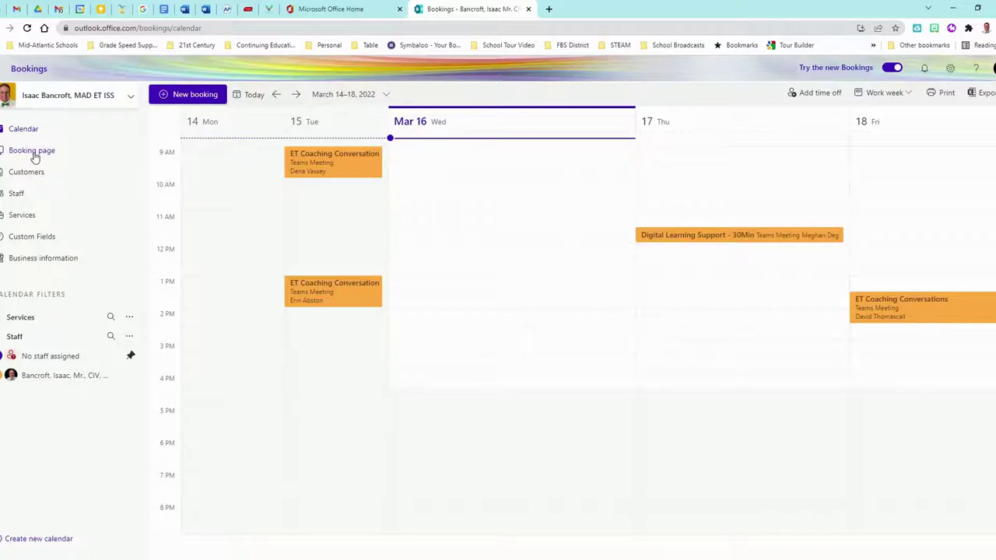
In Booking page settings, keep access Available to anyone and tick Use newest version of Bookings.
left_click(33, 154)
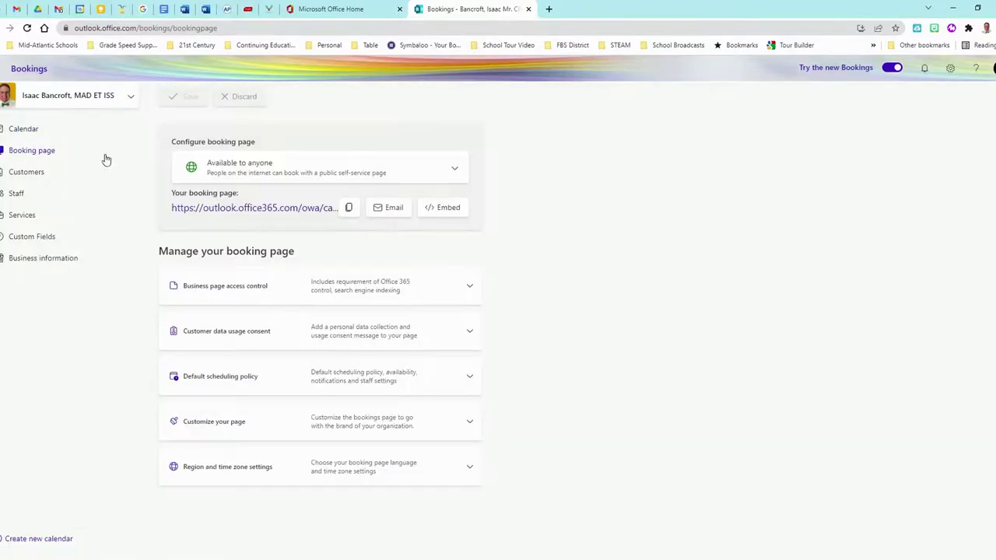
left_click(258, 174)
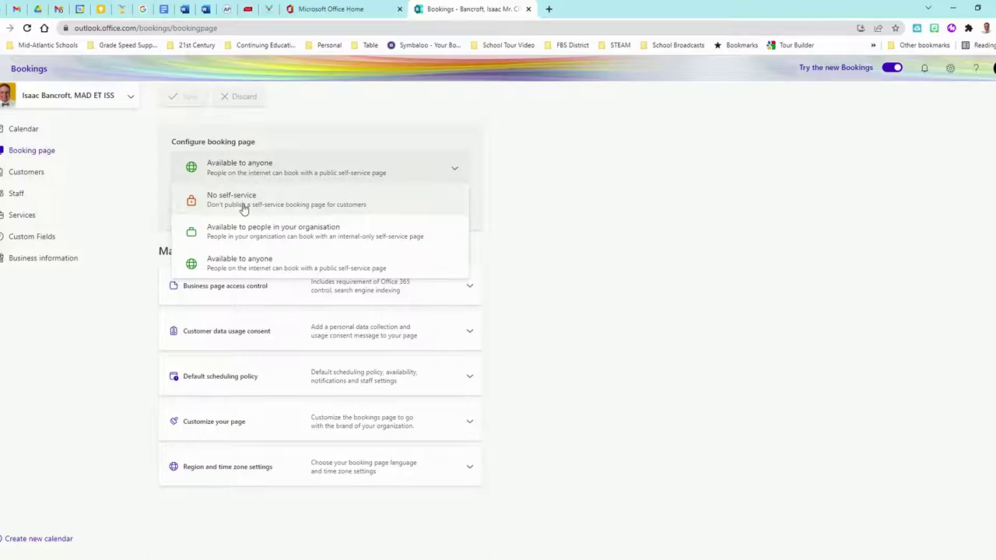
left_click(239, 271)
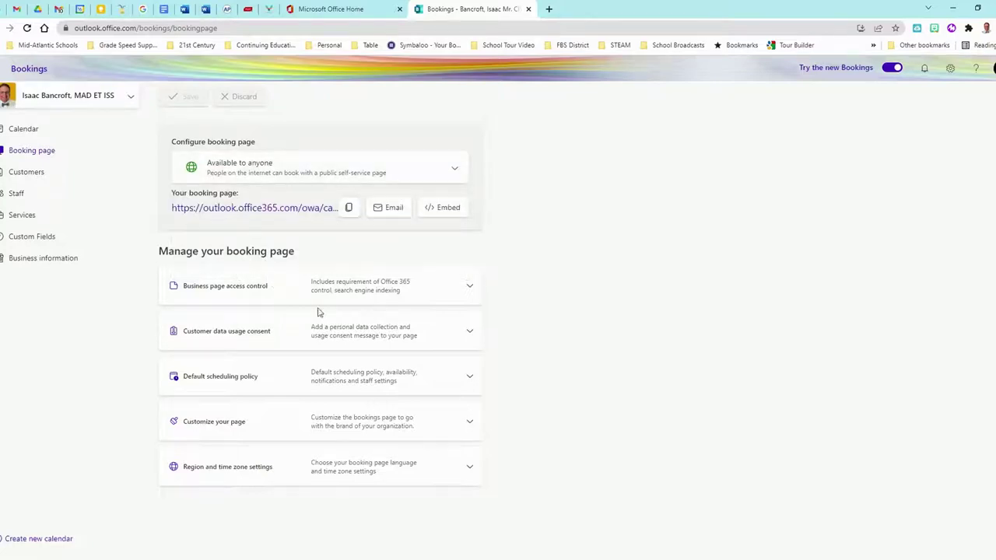
left_click(470, 288)
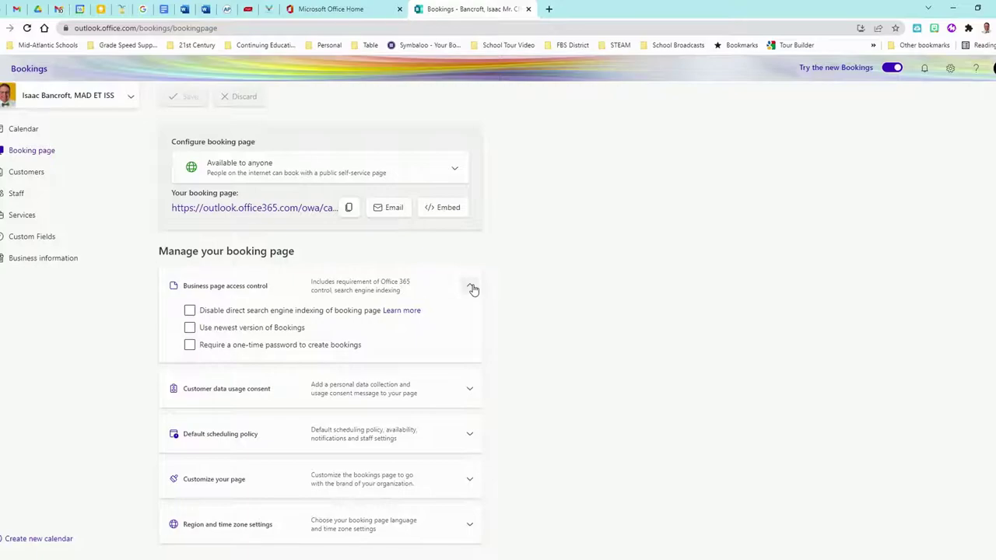
left_click(189, 328)
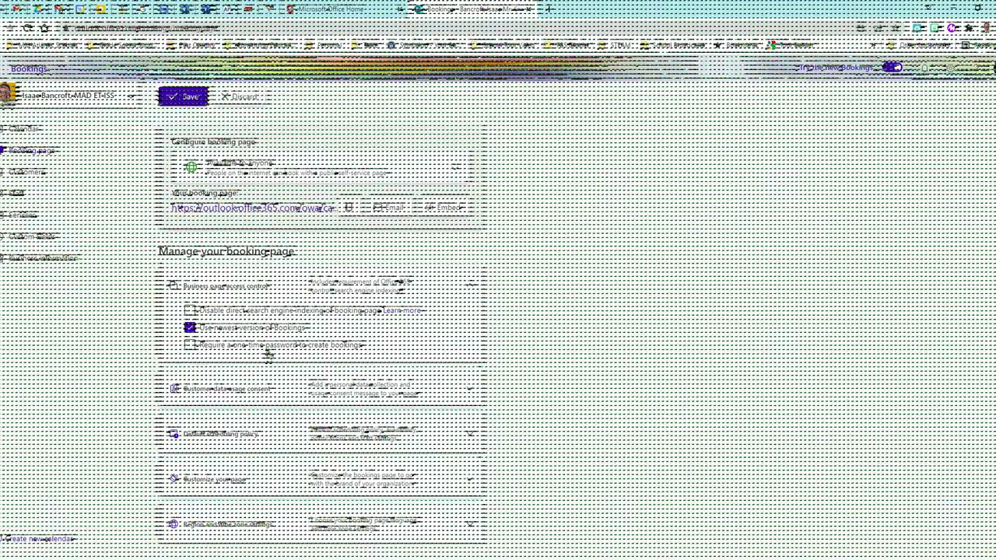
left_click(469, 299)
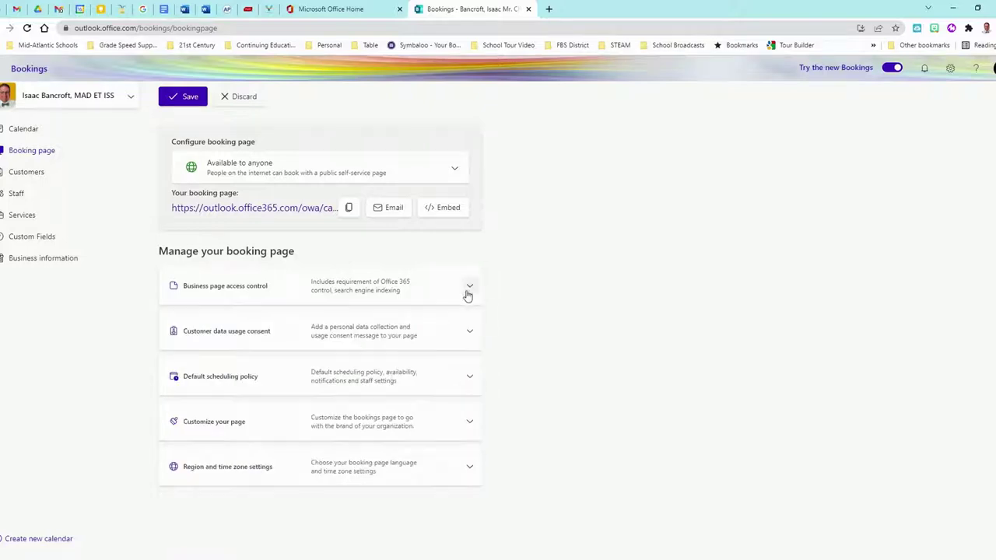
left_click(470, 333)
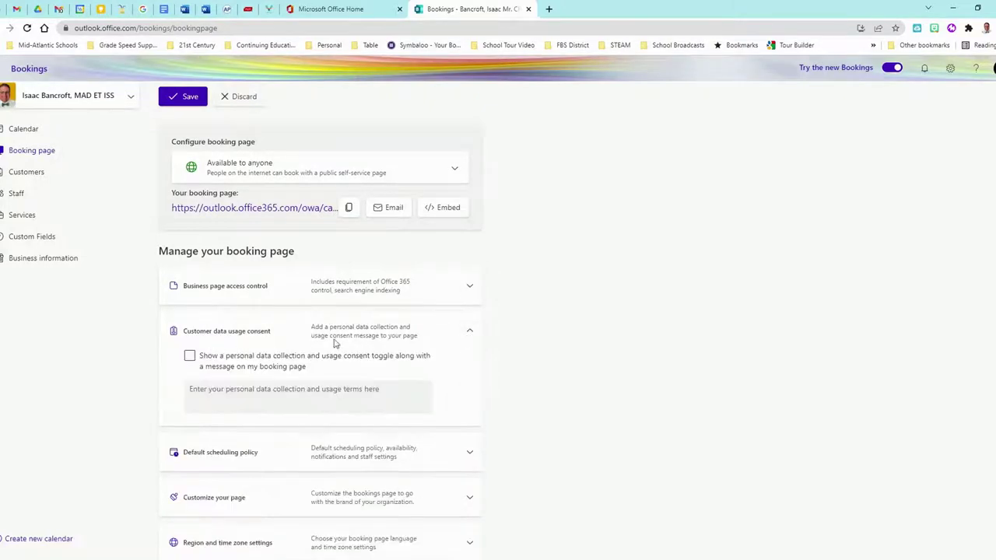
Review the default scheduling policy: 20-minute increments, 12-hour minimum and 365-day maximum lead time.
left_click(470, 334)
left_click(469, 378)
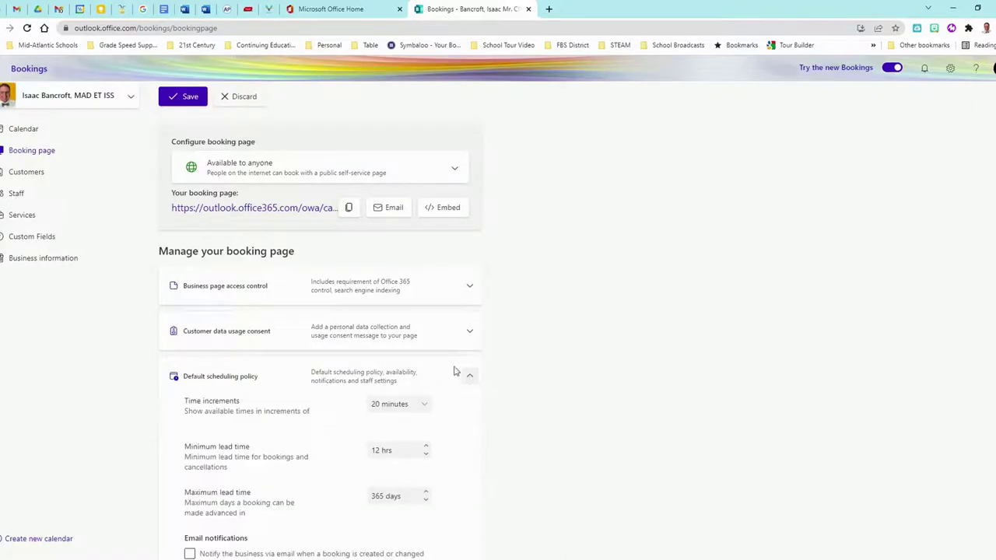
scroll(434, 358, "down", 2)
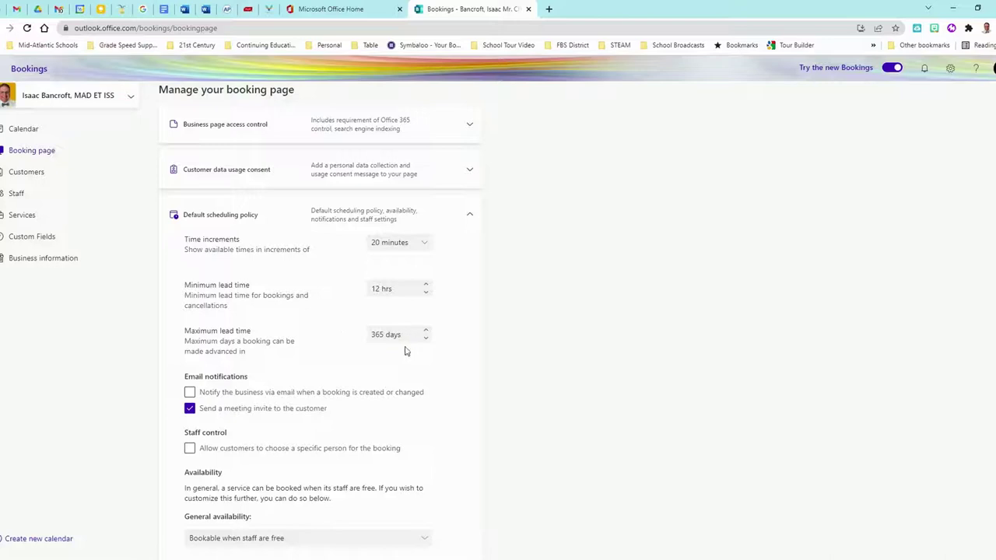
scroll(406, 348, "down", 2)
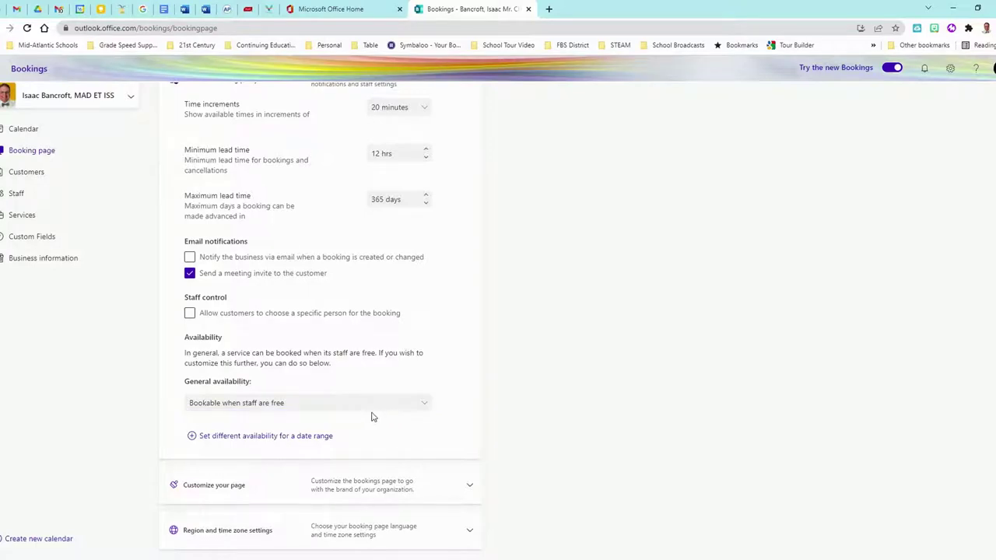
scroll(459, 234, "up", 2)
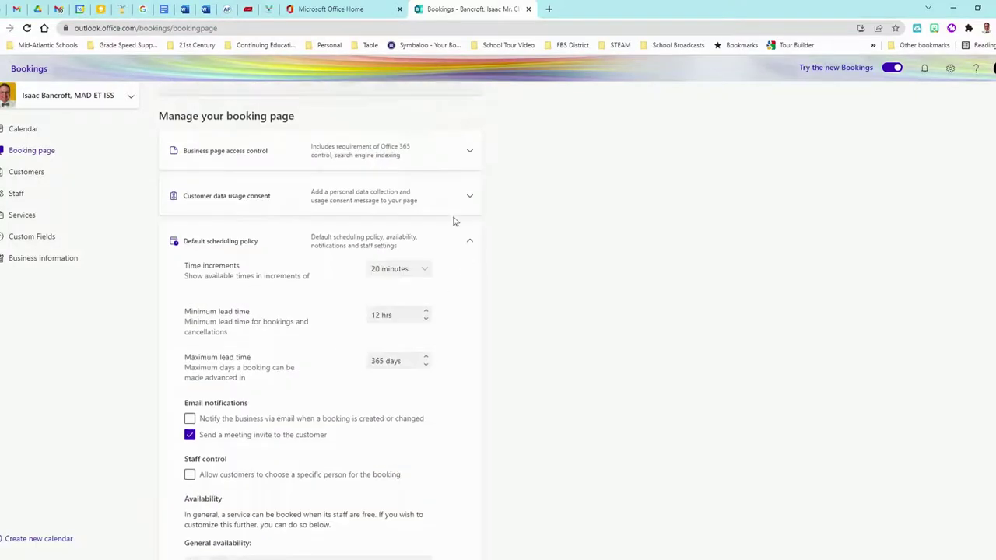
Look over the page colour theme and the region and time zone settings.
left_click(471, 244)
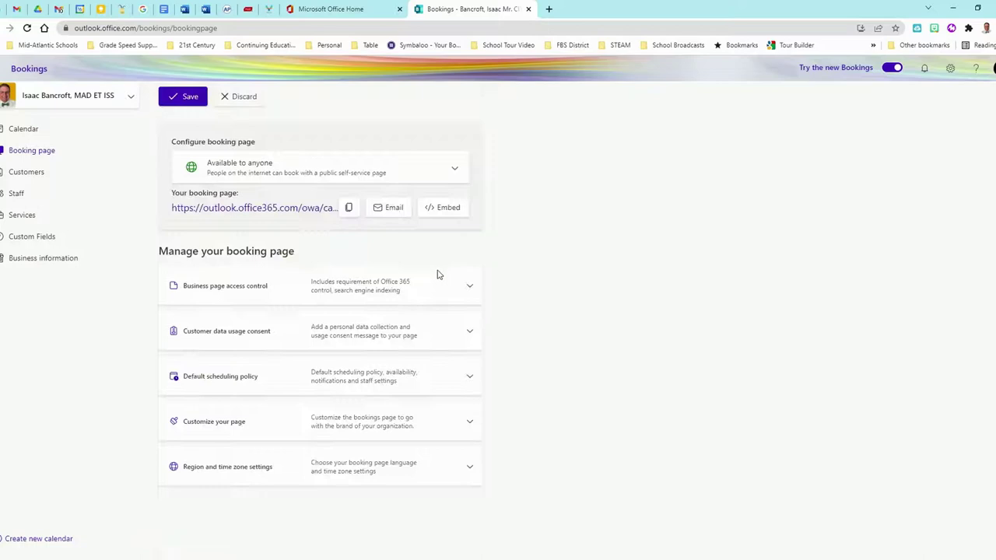
left_click(471, 428)
scroll(348, 377, "down", 2)
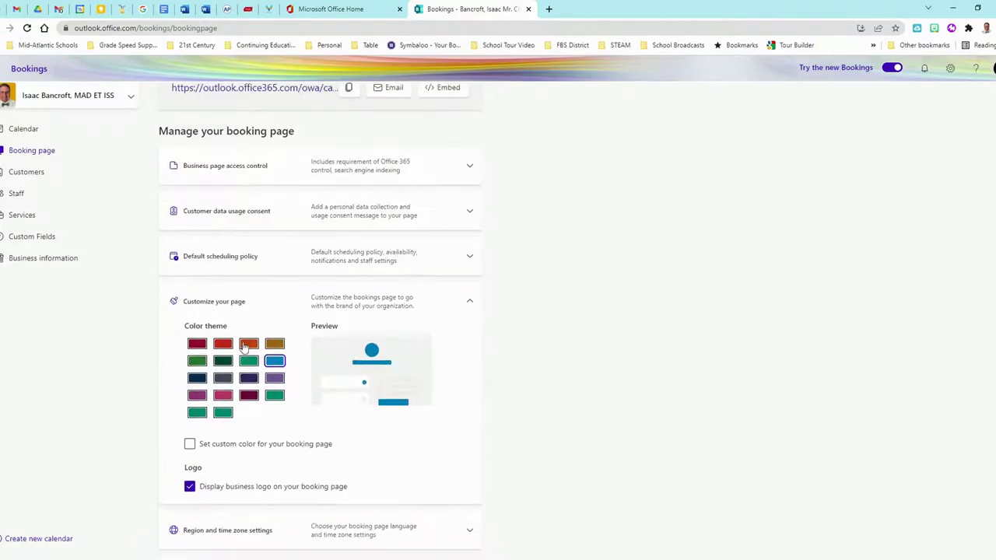
scroll(296, 342, "up", 1)
scroll(319, 354, "down", 1)
left_click(469, 302)
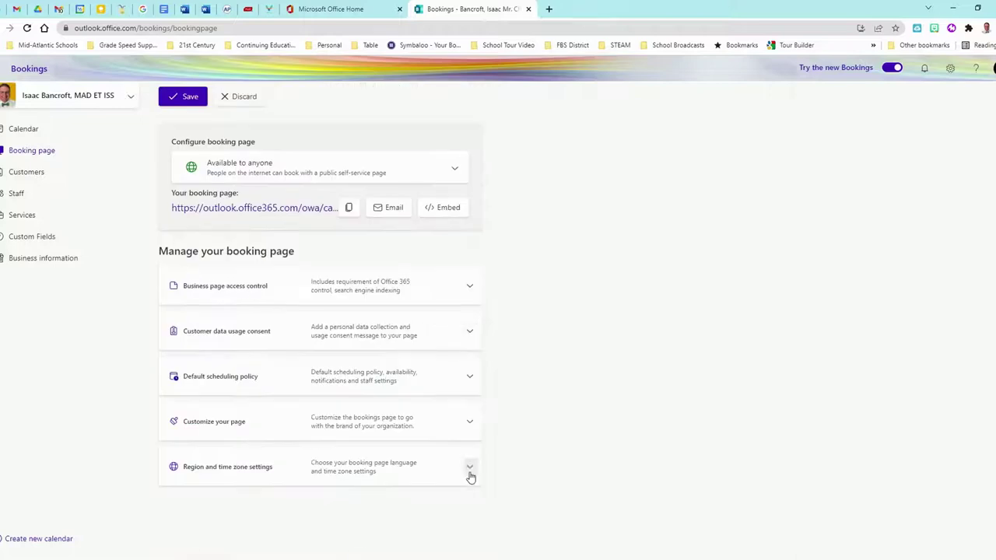
left_click(469, 469)
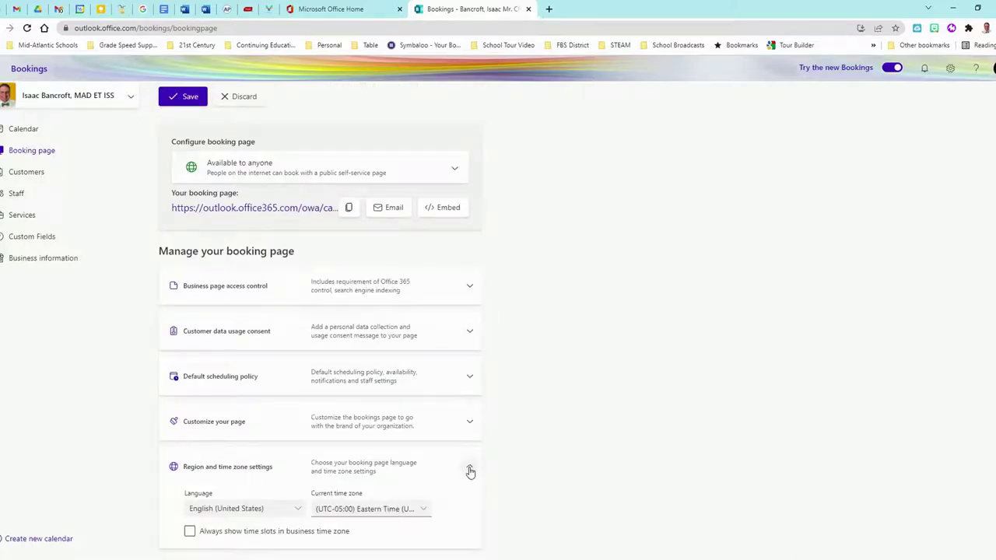
left_click(469, 470)
Keep the unsaved changes when leaving the page, and save the booking page settings.
left_click(24, 174)
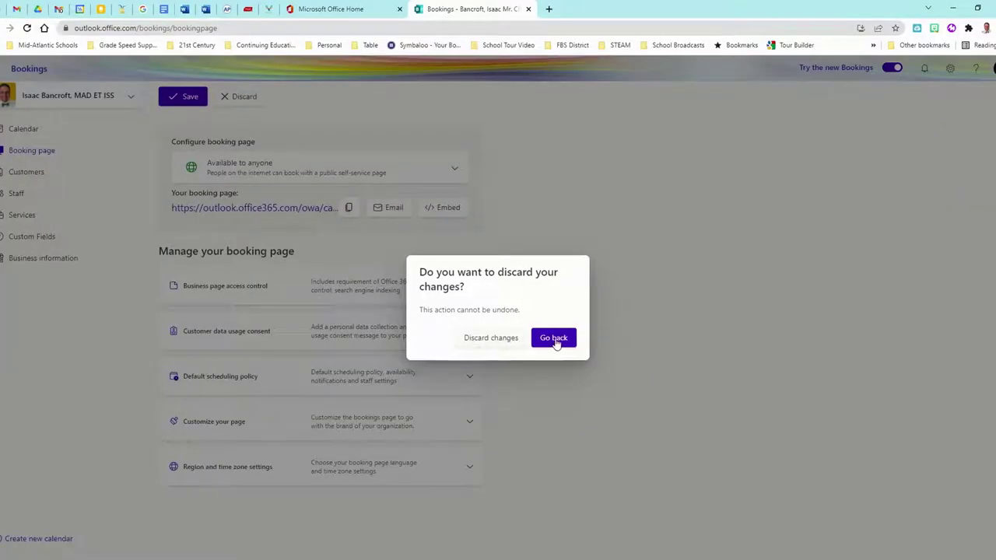
left_click(556, 343)
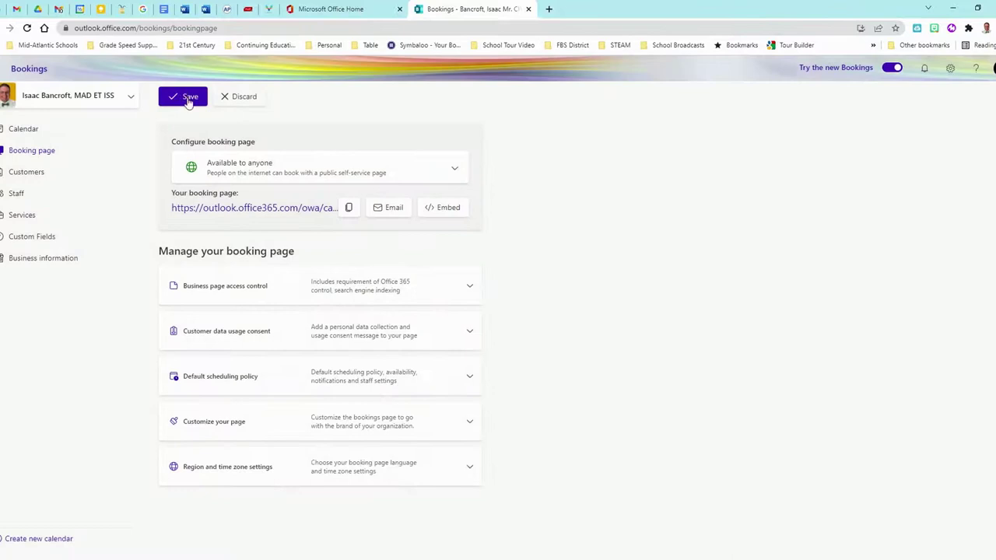
left_click(187, 98)
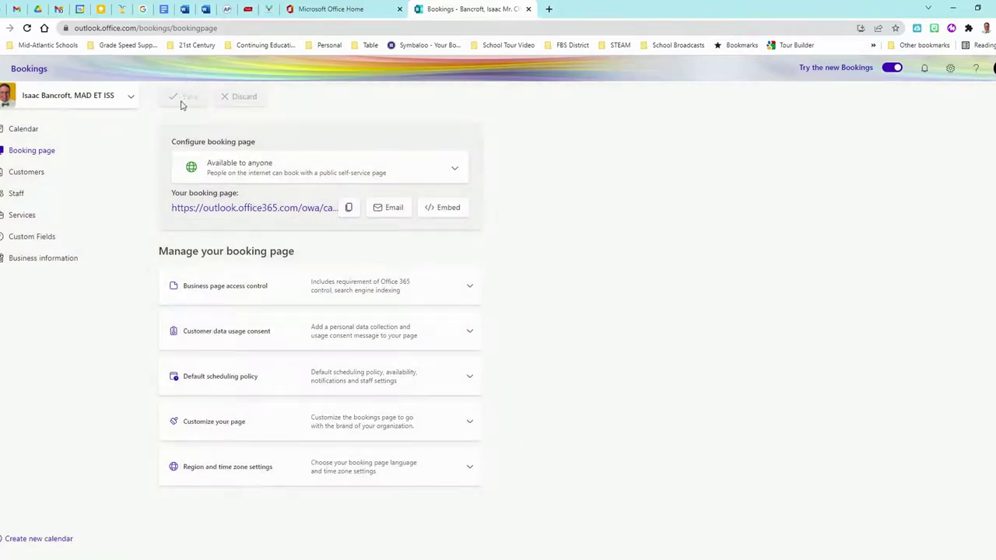
View the Customers list, then the Staff page with the administrator's profile.
left_click(37, 175)
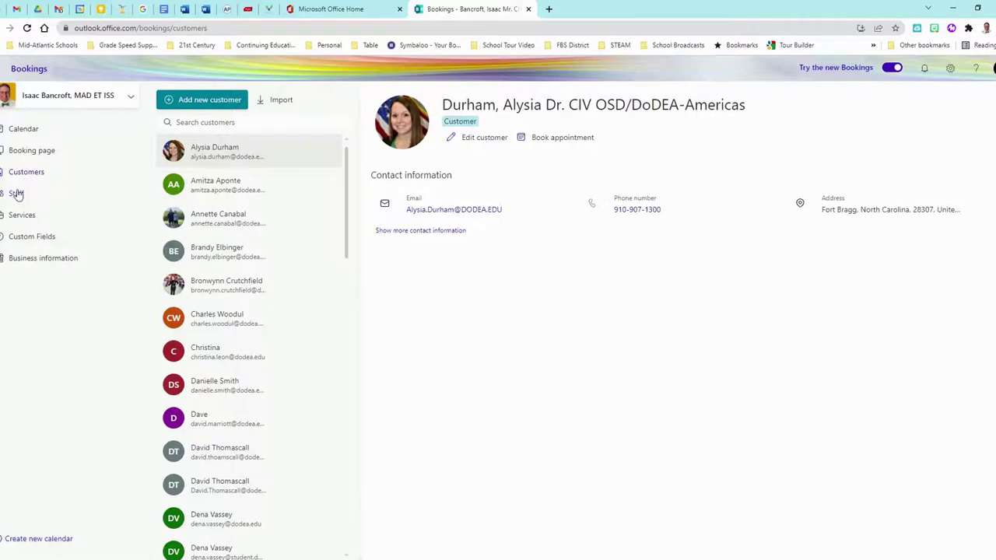
left_click(17, 193)
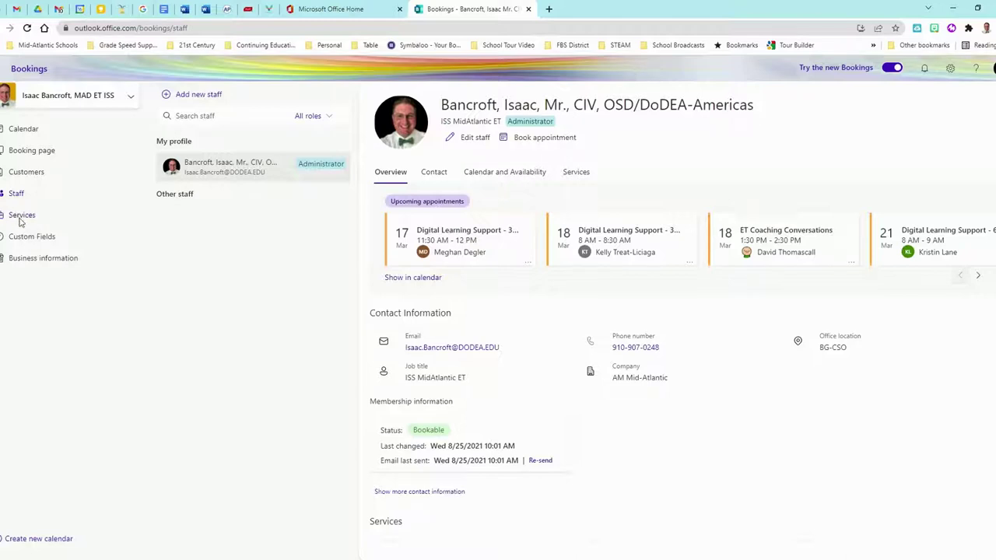
Show the Services page with the Digital Learning Support - 30Min overview.
left_click(21, 218)
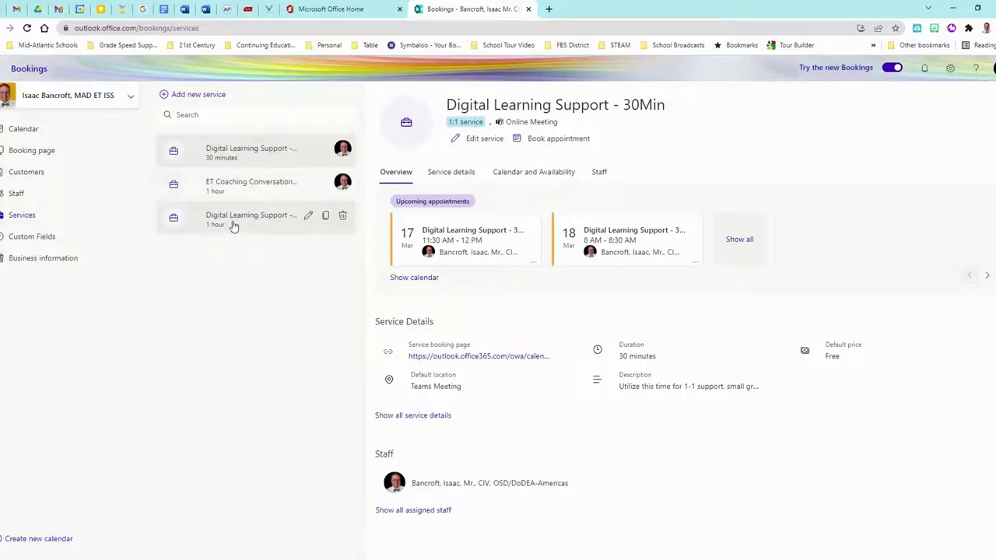
Check the two custom text questions in Custom Fields, then open Business information.
left_click(28, 240)
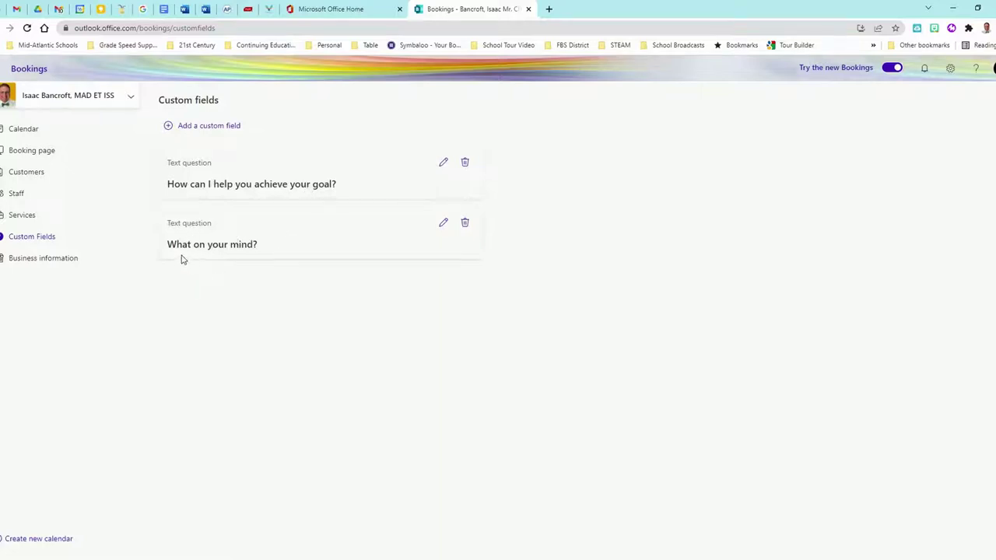
left_click(45, 261)
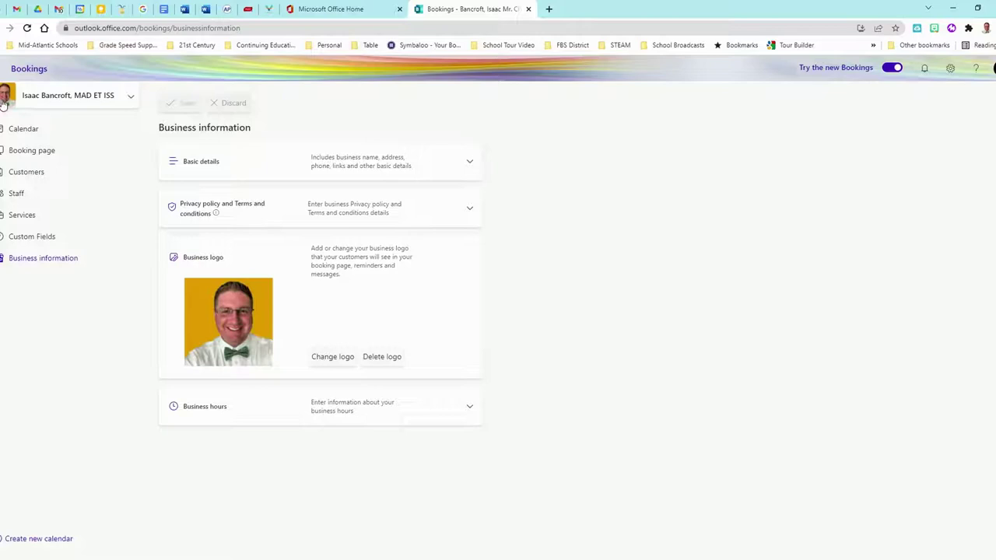
Review business details and privacy terms, then Business hours: Mon–Fri 8:00 AM–4:30 PM, weekends off.
left_click(469, 164)
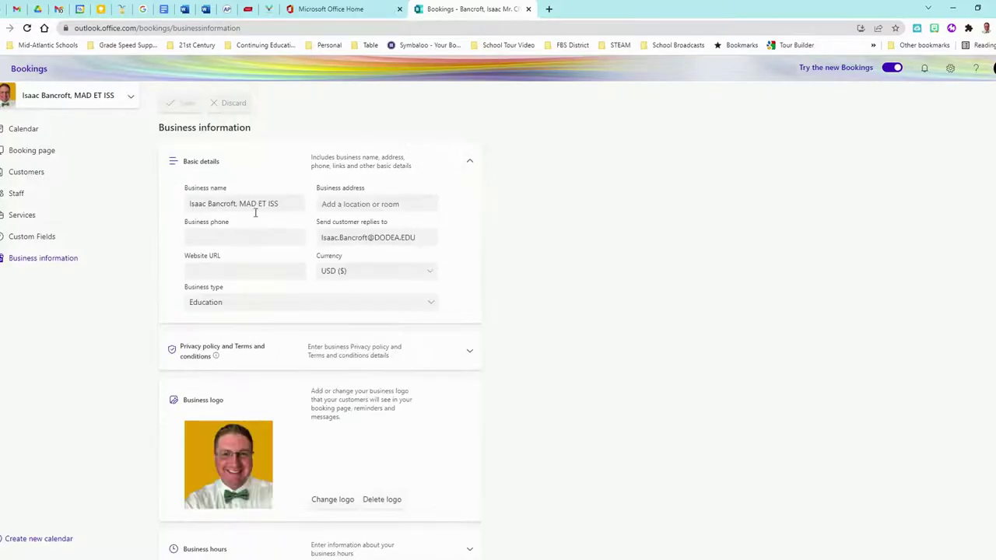
left_click_drag(286, 204, 160, 211)
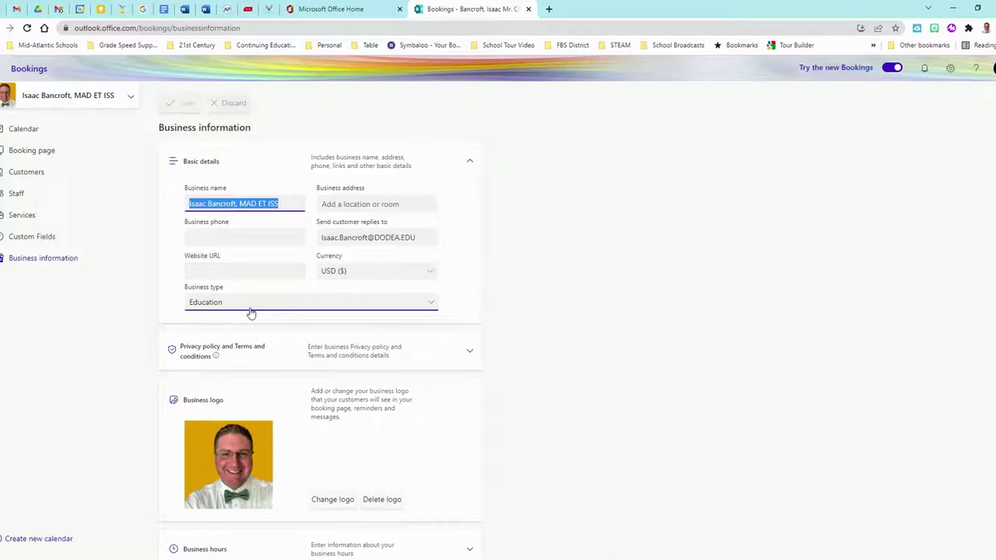
left_click(469, 161)
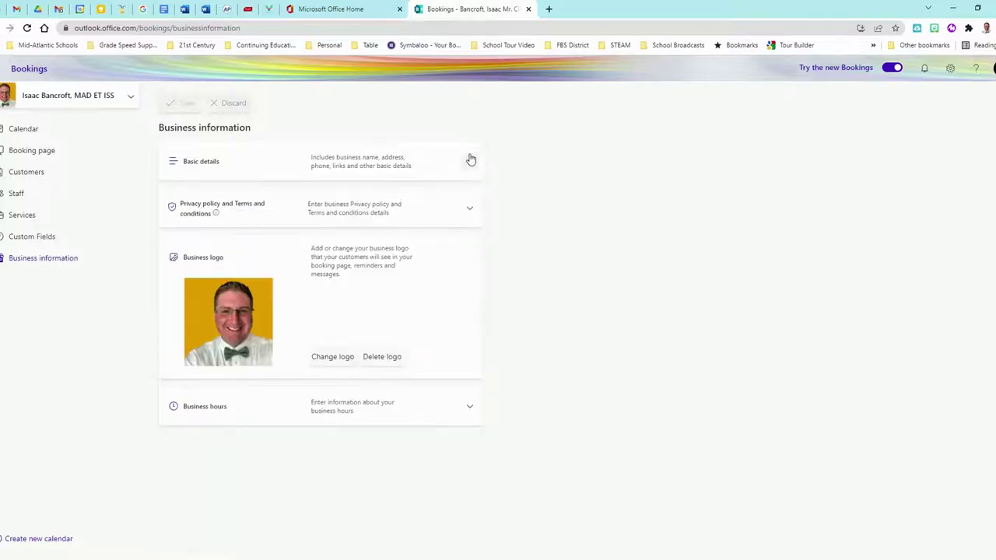
left_click(468, 210)
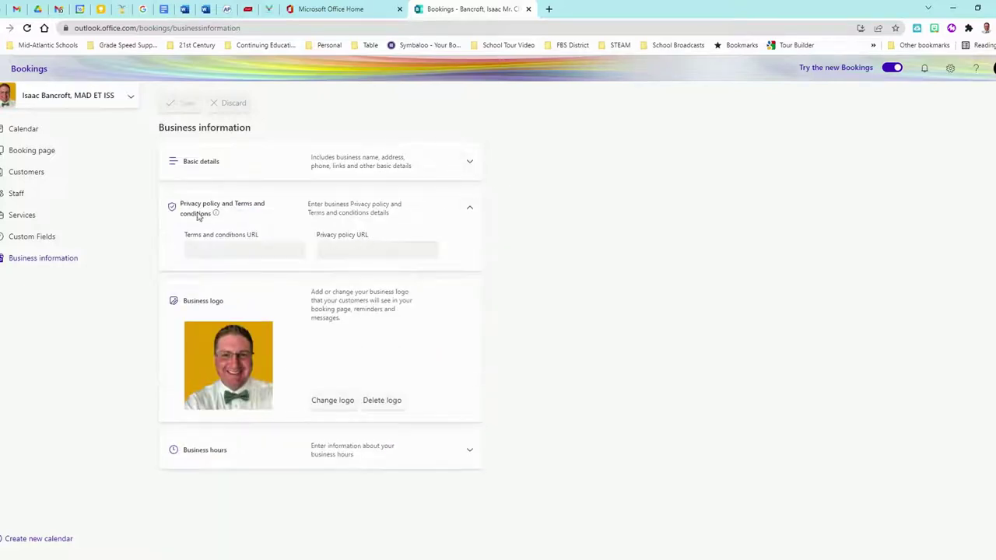
left_click(469, 209)
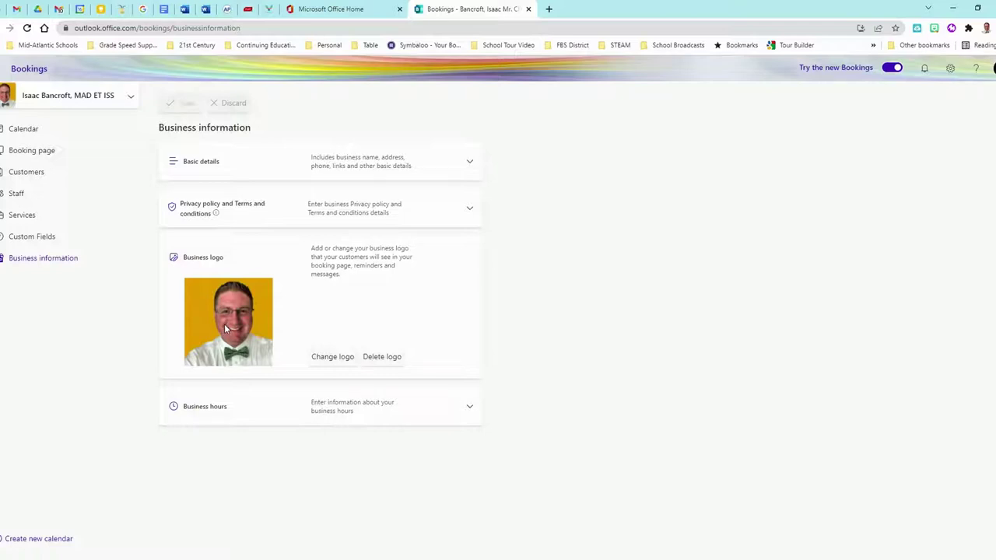
left_click(467, 406)
scroll(400, 356, "down", 1)
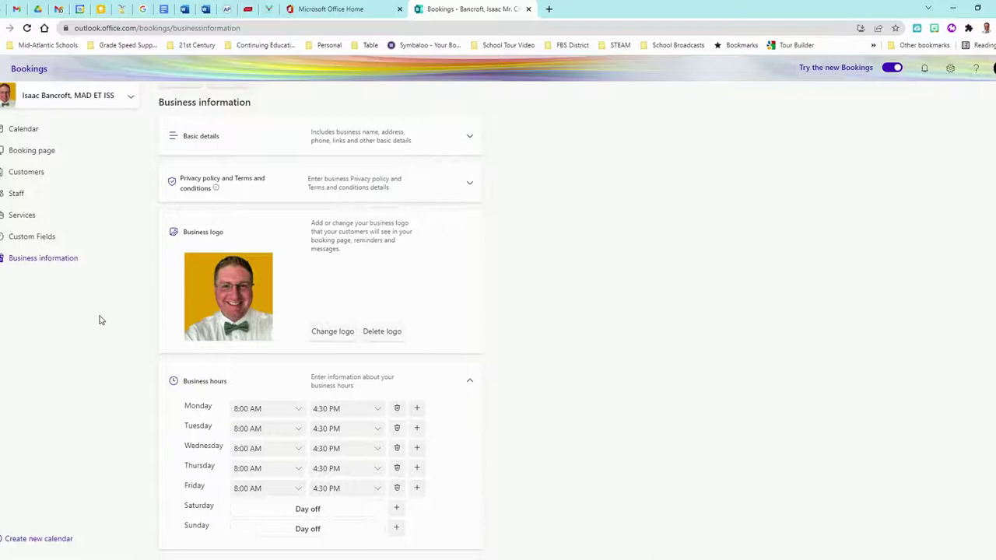
Return to the Services page listing Digital Learning Support - 30Min.
left_click(20, 218)
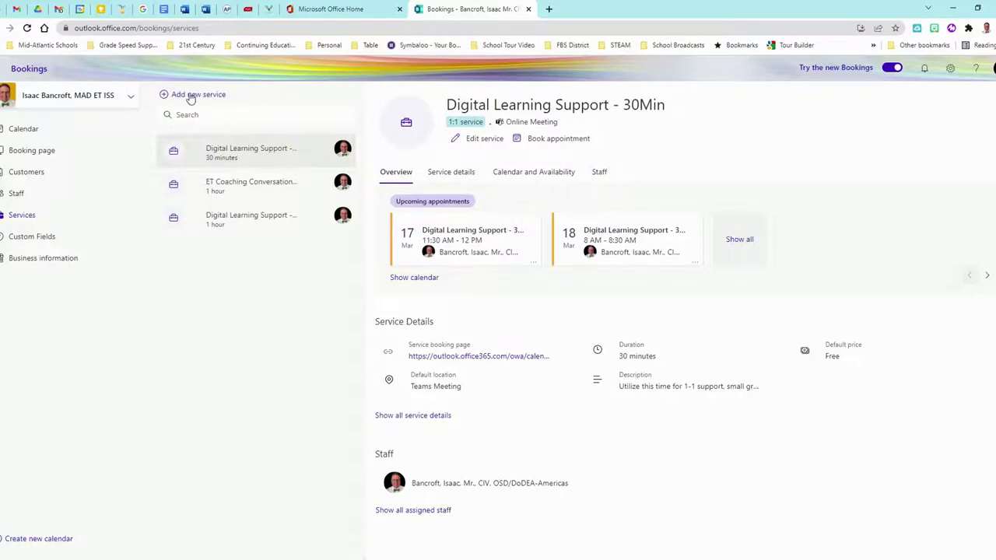
Start a new service named 'Parent/Teacher Conferences', described as connecting with parents for student success.
left_click(188, 96)
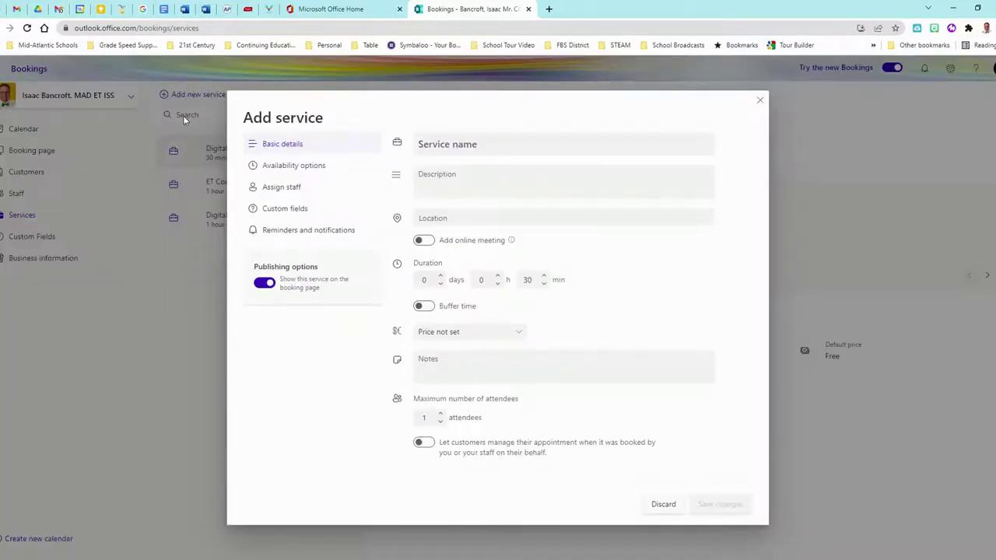
left_click(498, 140)
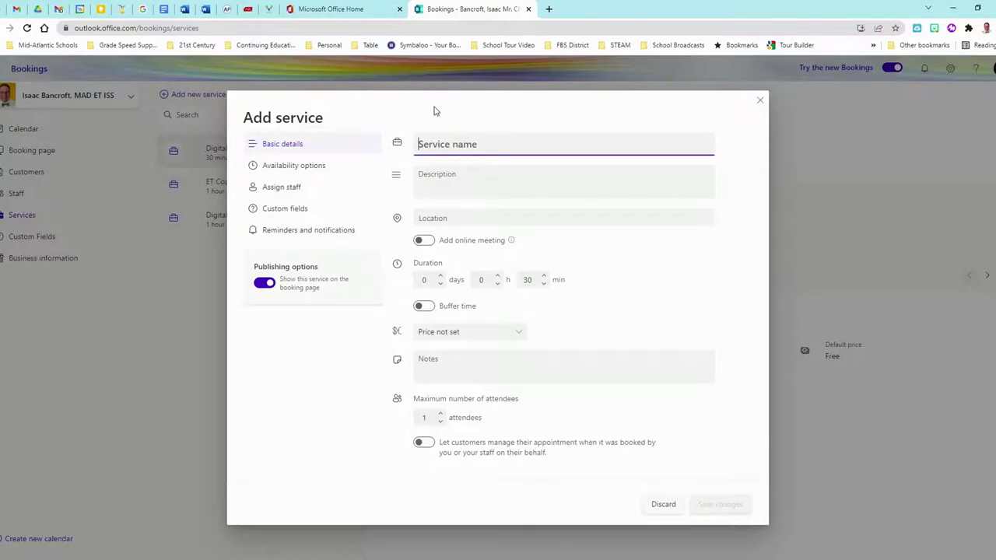
type("Parent/Teacher Conferences")
key("Tab")
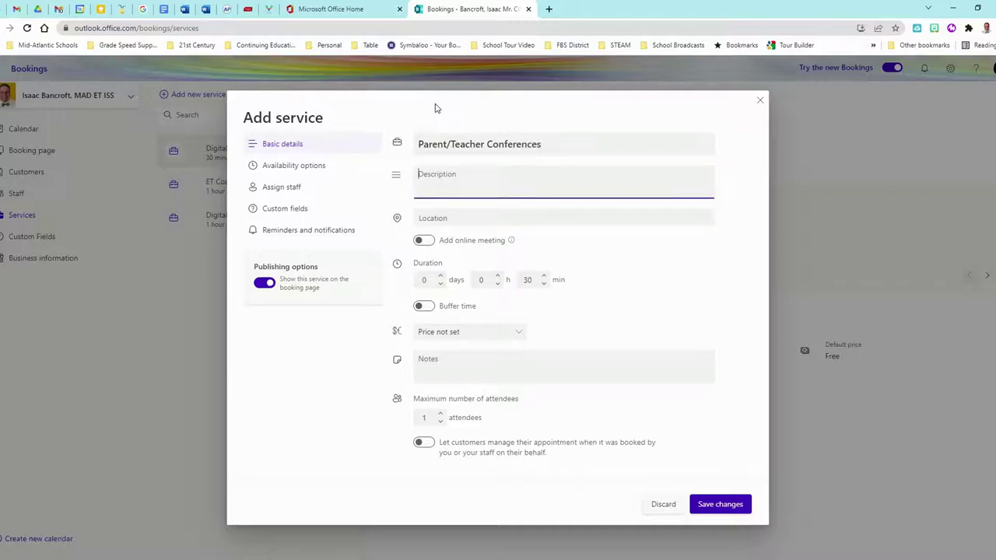
type("Dedicated time to connect with parents for")
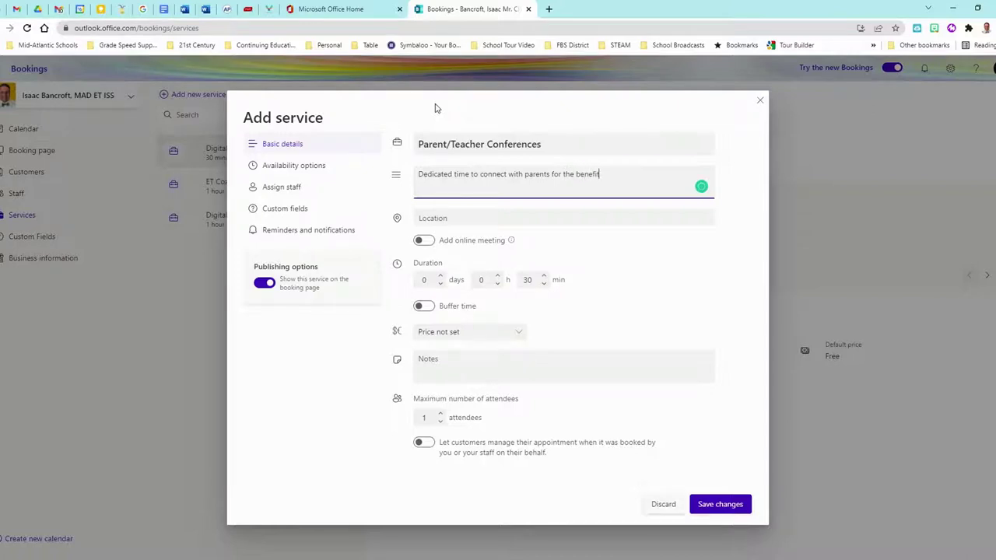
type("the benefit of learning and s")
key("BackSpace")
key("BackSpace")
key("BackSpace")
key("BackSpace")
key("BackSpace")
key("BackSpace")
key("BackSpace")
key("BackSpace")
key("BackSpace")
key("BackSpace")
key("BackSpace")
key("BackSpace")
key("BackSpace")
key("BackSpace")
key("BackSpace")
key("BackSpace")
key("BackSpace")
key("BackSpace")
type("student succe")
Set the service location to Teams Meeting and turn on Add online meeting.
left_click(466, 218)
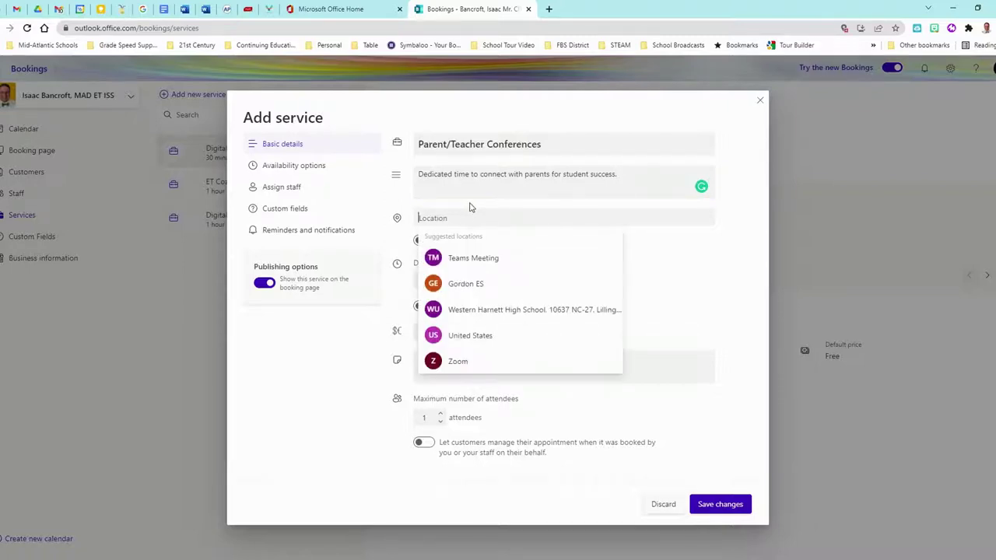
type("Team")
left_click(482, 313)
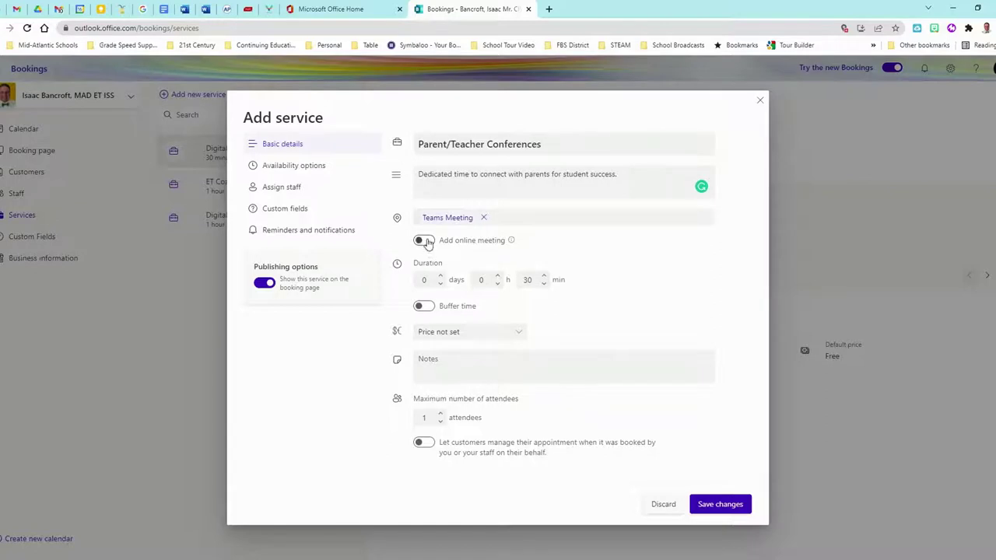
left_click(424, 241)
Shorten the conference duration to 20 minutes and switch on buffer time.
left_click(544, 284)
left_click(543, 284)
left_click(544, 284)
left_click(544, 284)
left_click(544, 284)
left_click(424, 306)
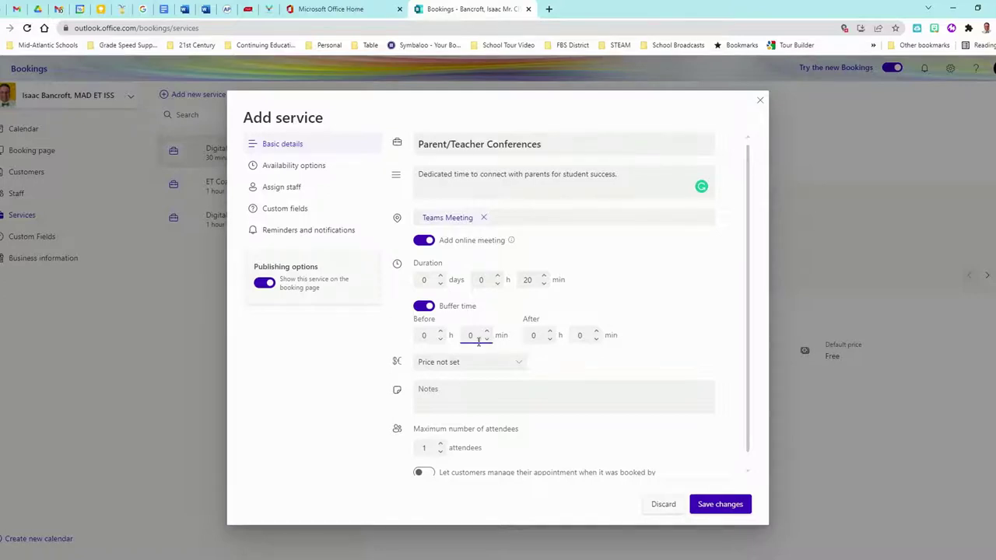
Try different before and after buffer minutes, then switch buffer time back off.
left_click(487, 331)
left_click(486, 332)
left_click(596, 332)
left_click(596, 332)
left_click(596, 332)
left_click(580, 337)
left_click(486, 332)
left_click(486, 332)
left_click(486, 331)
left_click(486, 339)
left_click(486, 339)
left_click(486, 340)
left_click(596, 340)
left_click(596, 340)
left_click(595, 340)
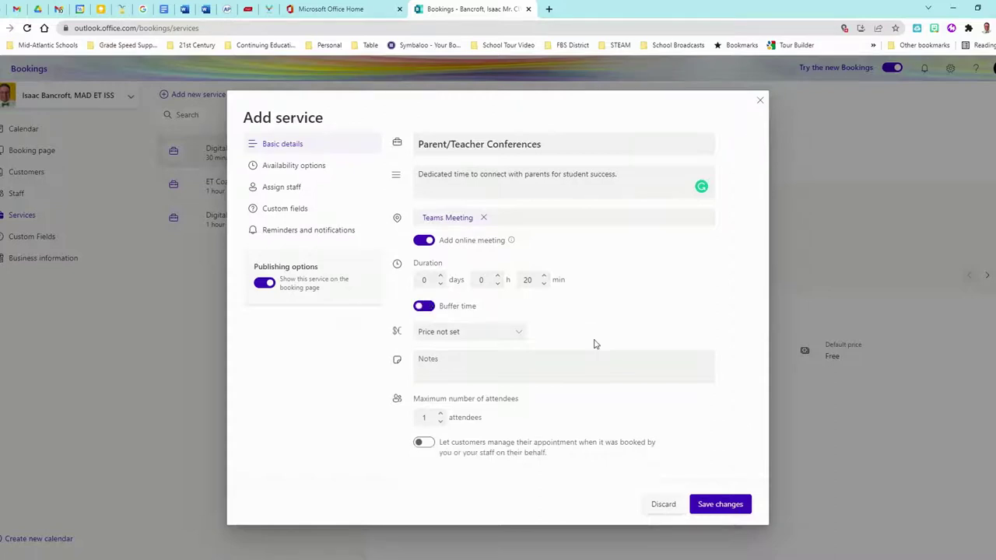
Set the price to Free, adjust maximum attendees, and enable 'Let customers manage their appointment'.
left_click(520, 333)
left_click(459, 408)
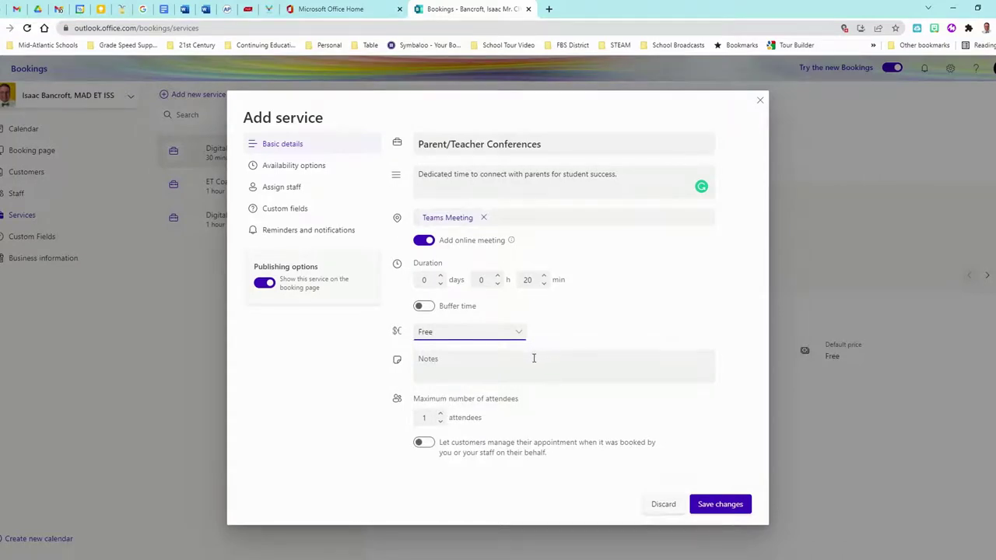
left_click(441, 414)
left_click(427, 443)
Turn off the default scheduling policy and add a custom availability date range.
left_click(280, 166)
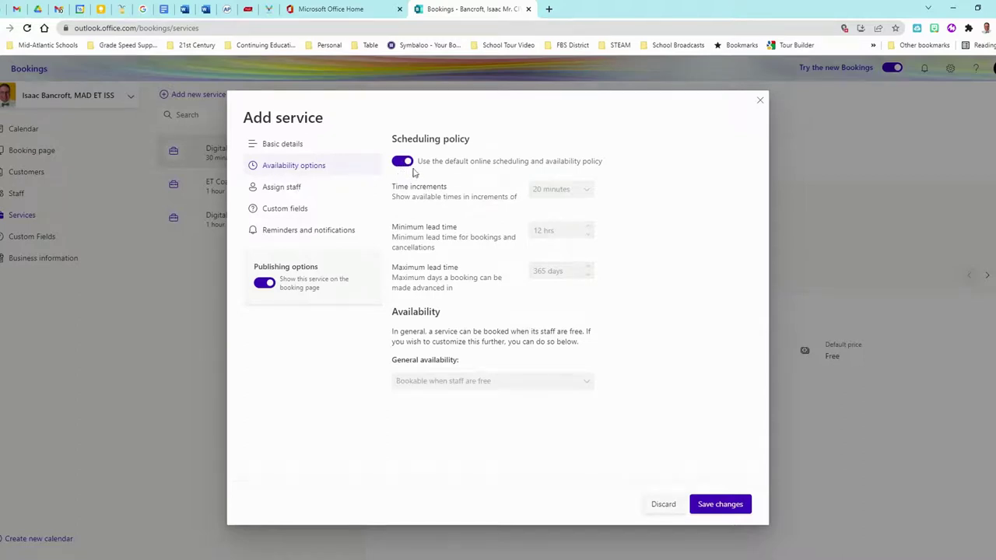
left_click(403, 163)
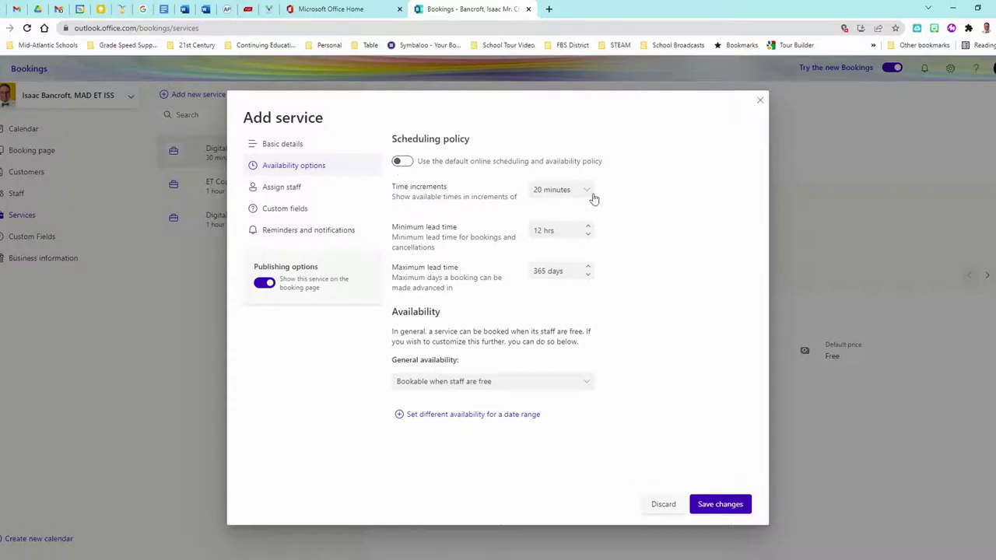
left_click(568, 232)
left_click(457, 417)
scroll(443, 389, "down", 1)
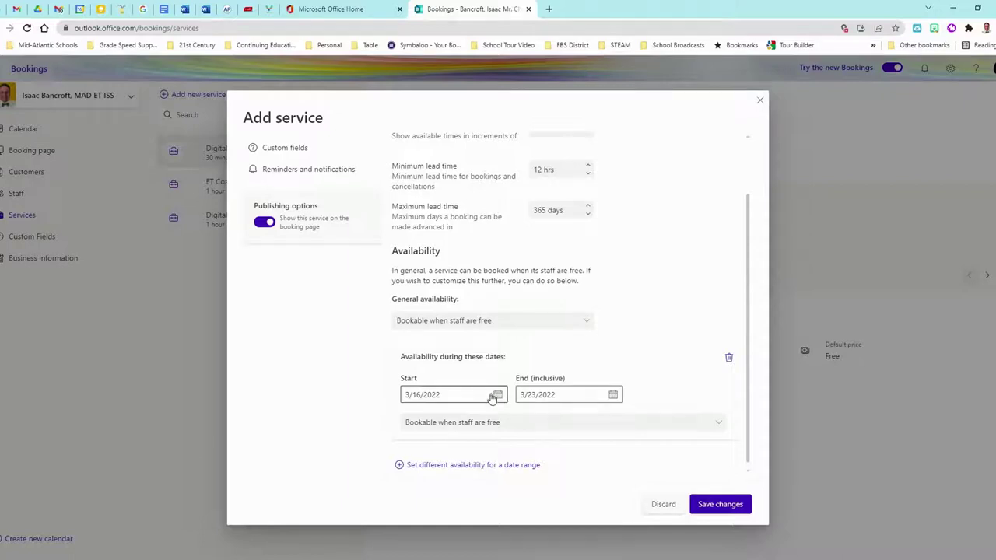
Set the availability date range to start 3/24/2022 and end 3/25/2022.
left_click(498, 395)
left_click(475, 303)
left_click(614, 396)
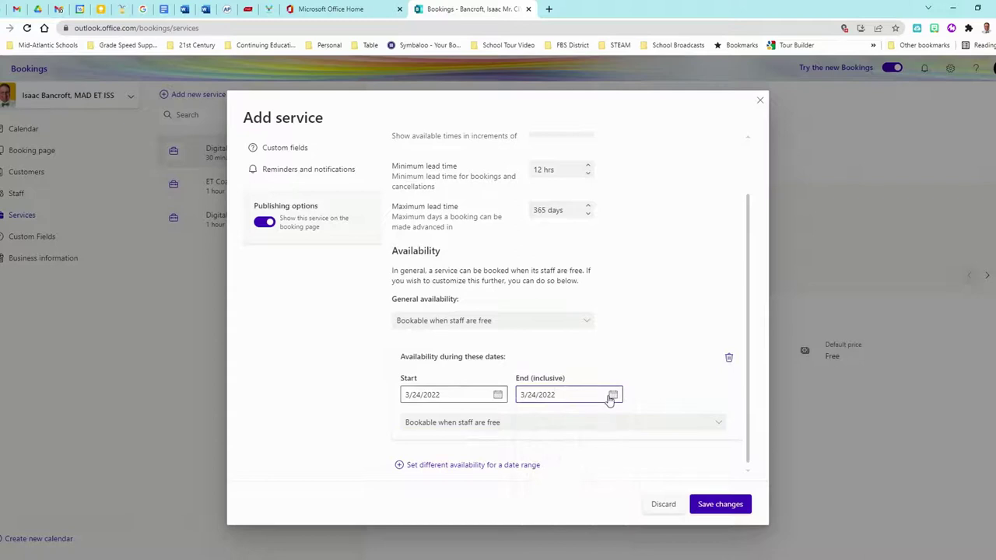
left_click(612, 396)
left_click(605, 496)
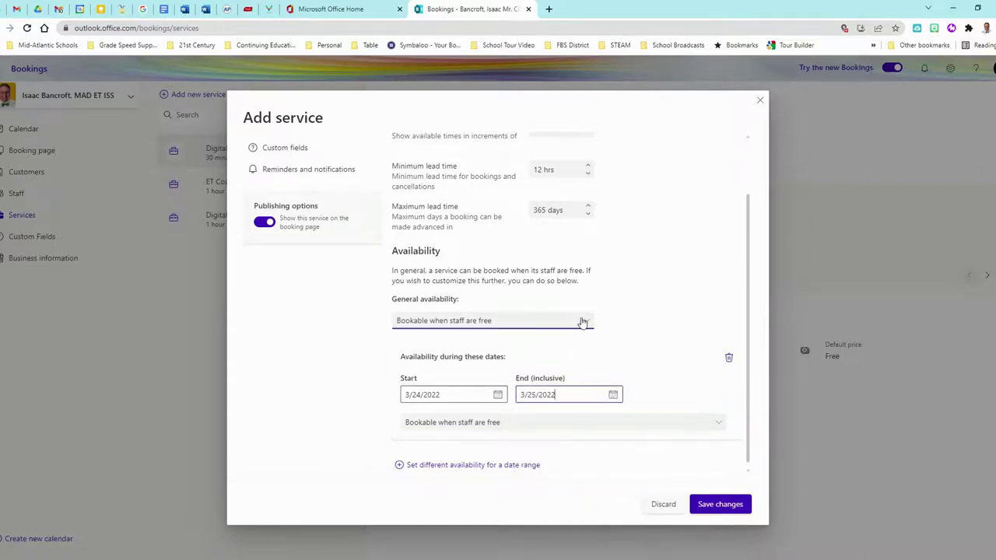
Use custom weekly hours and remove Monday, Tuesday and Wednesday, leaving Thursday and Friday.
left_click(512, 424)
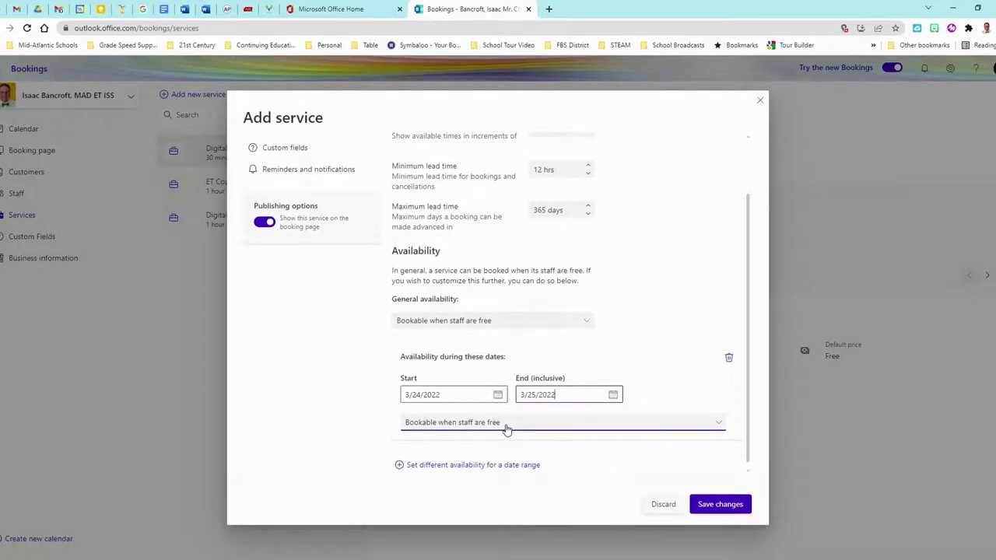
left_click(506, 424)
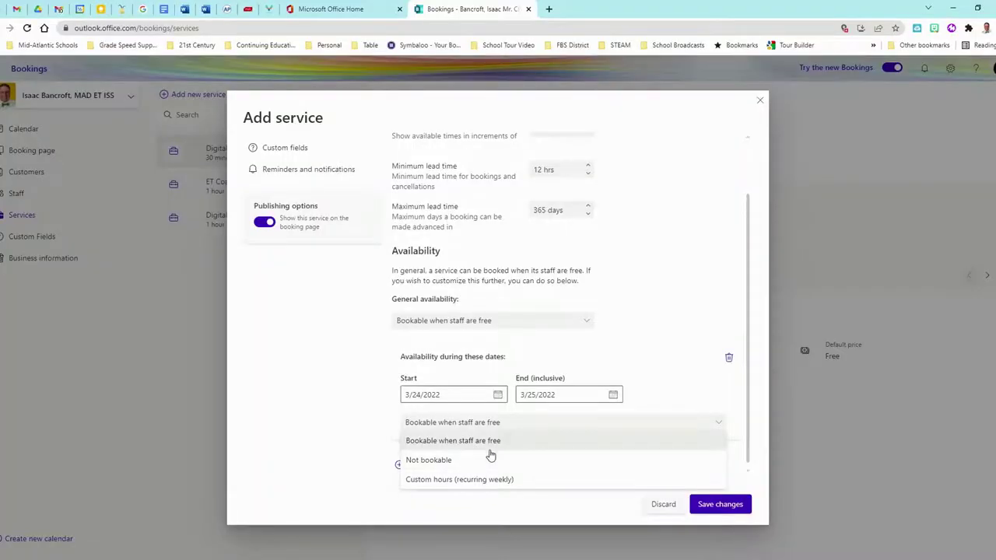
left_click(484, 480)
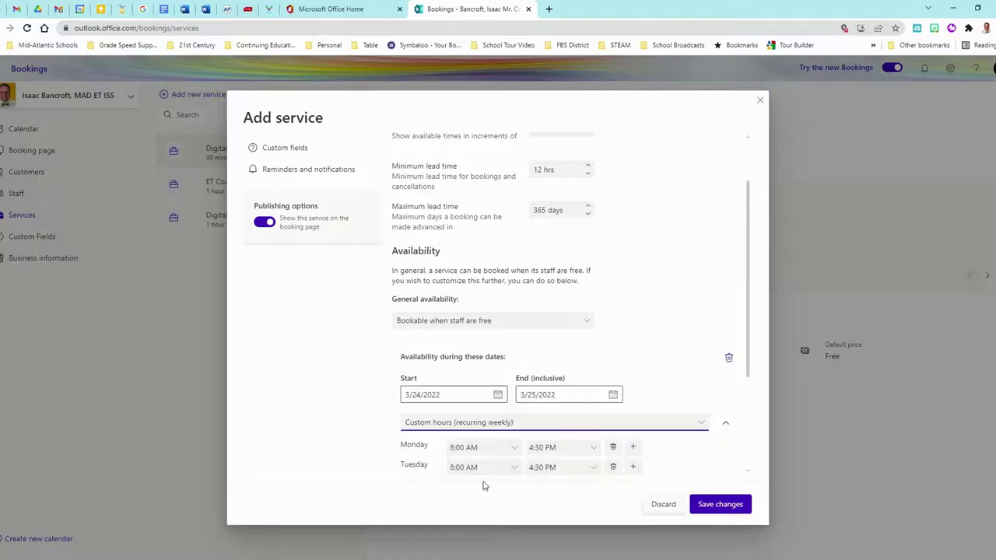
scroll(575, 373, "down", 3)
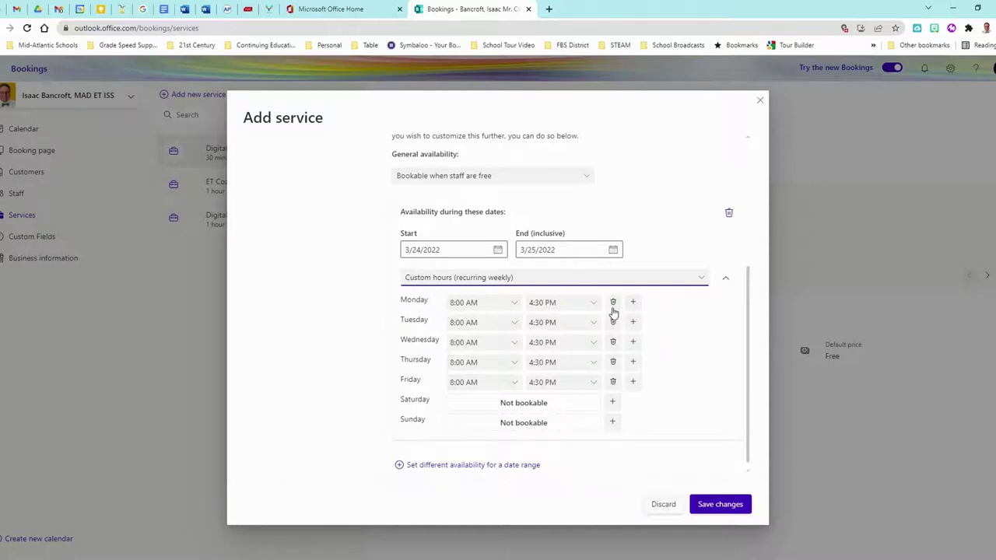
left_click(613, 304)
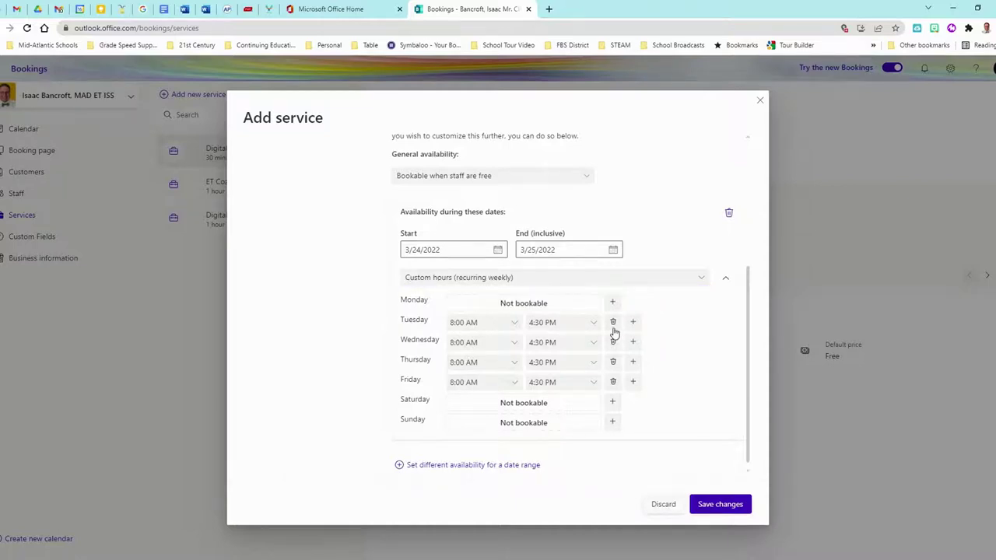
left_click(613, 322)
left_click(613, 343)
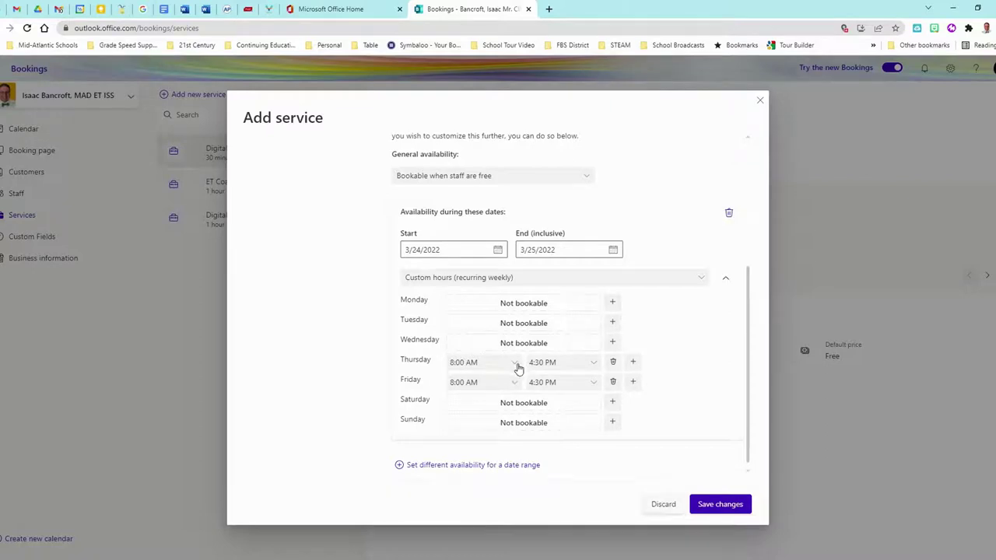
Give Thursday two bookable blocks: 8:00–11:30 AM and 12:30–3:30 PM.
left_click(590, 365)
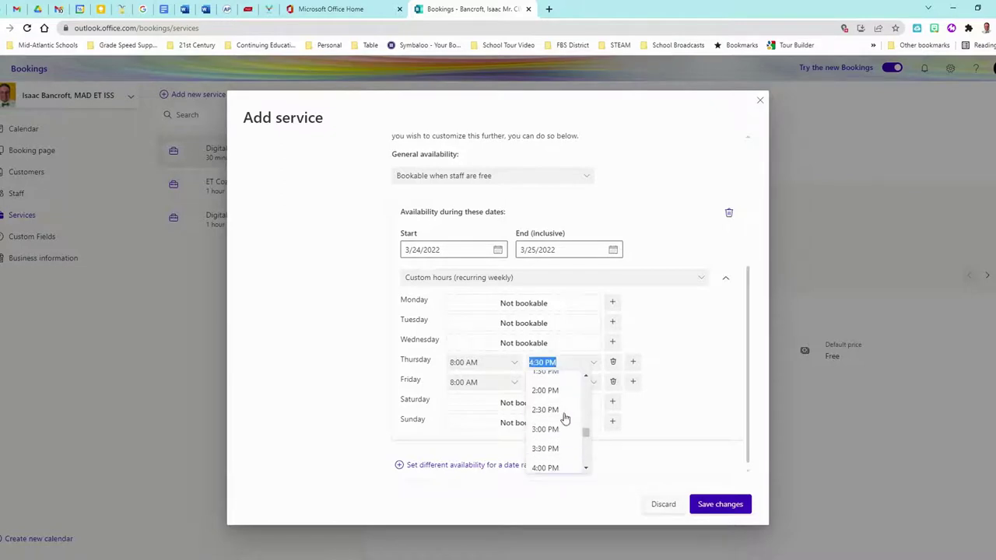
scroll(565, 417, "up", 4)
left_click(561, 402)
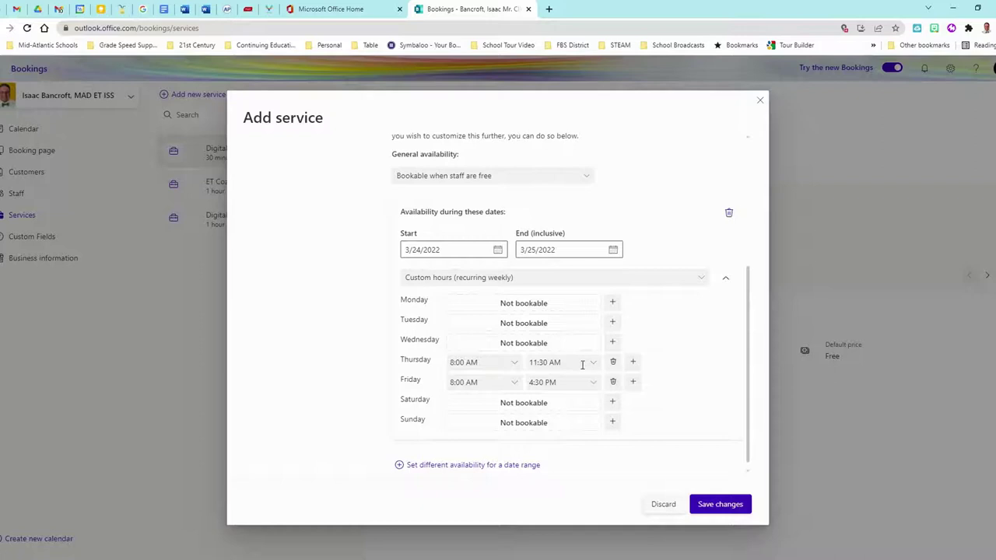
left_click(633, 362)
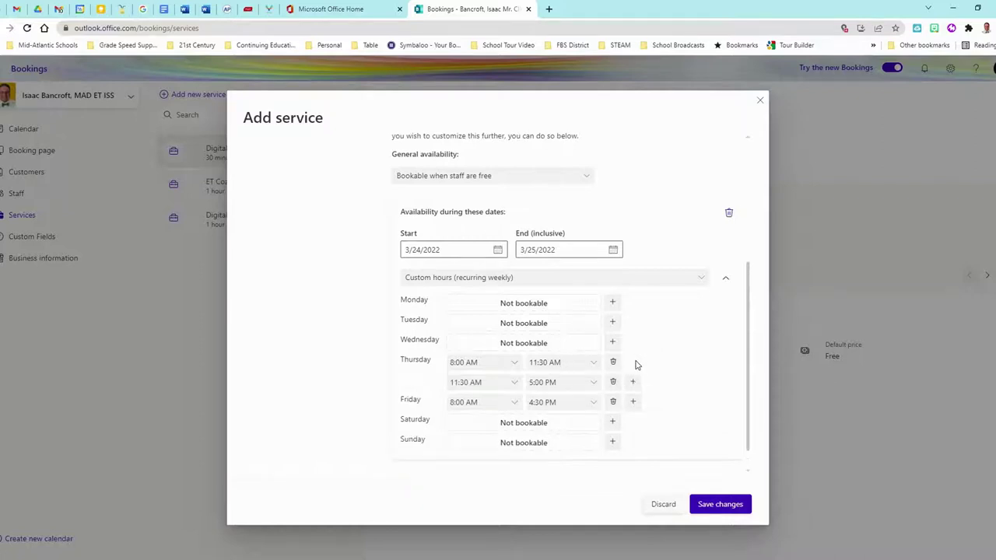
left_click(515, 382)
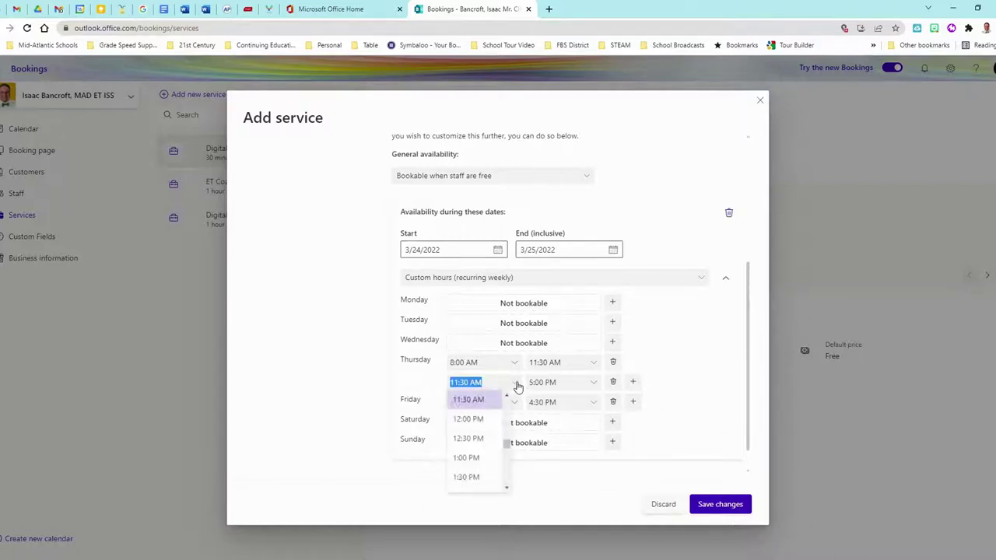
left_click(475, 441)
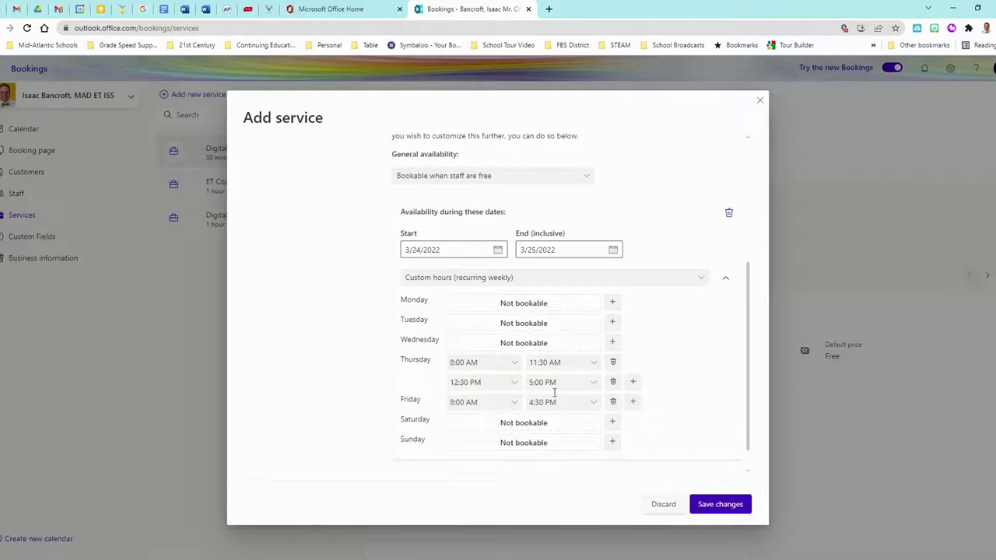
left_click(594, 385)
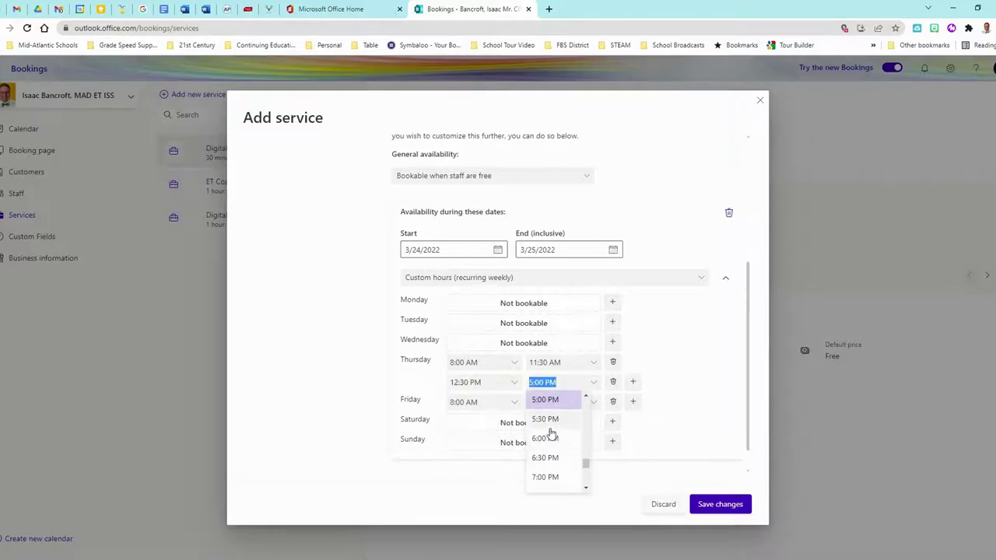
scroll(555, 443, "up", 2)
left_click(557, 451)
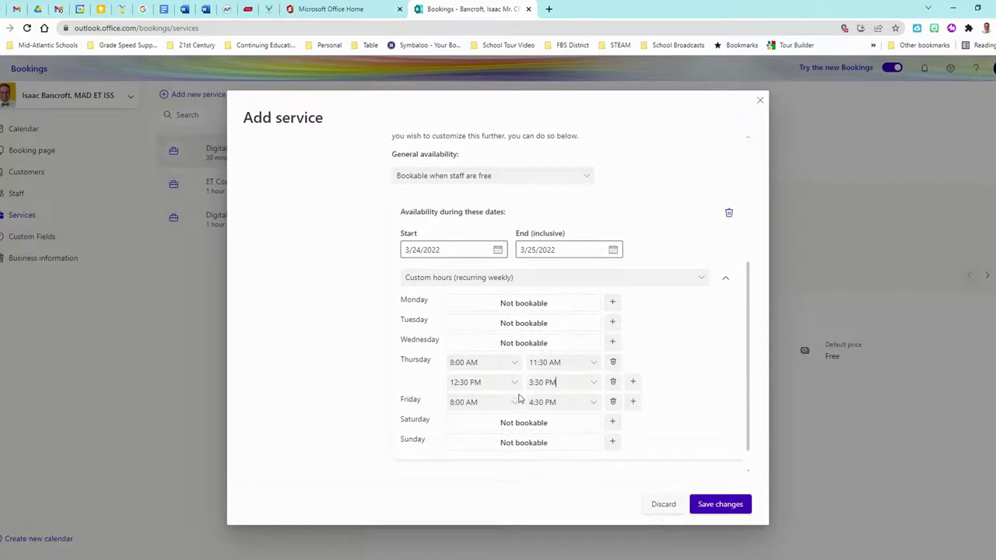
Give Friday two bookable blocks: 8:00–11:30 AM and 12:30–3:00 PM.
left_click(592, 405)
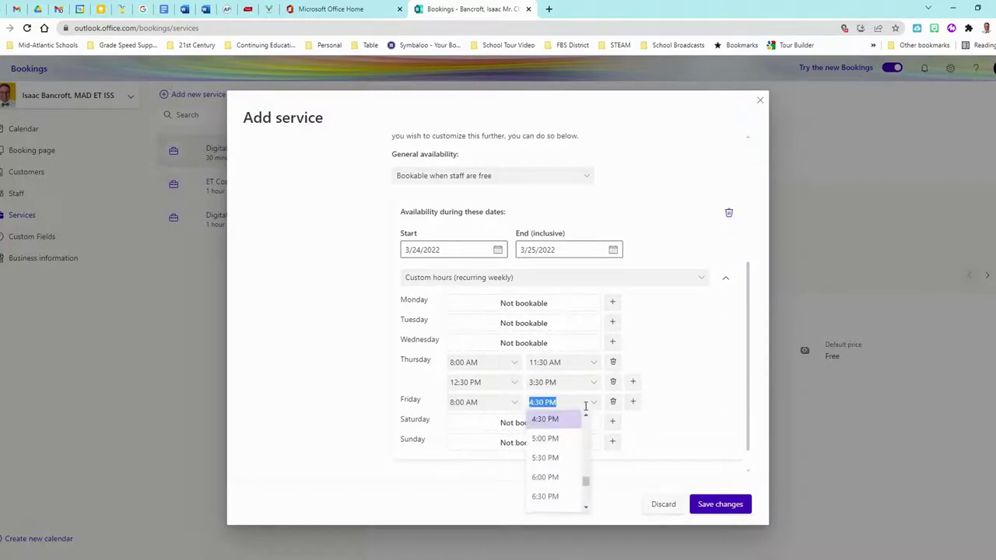
scroll(554, 455, "up", 5)
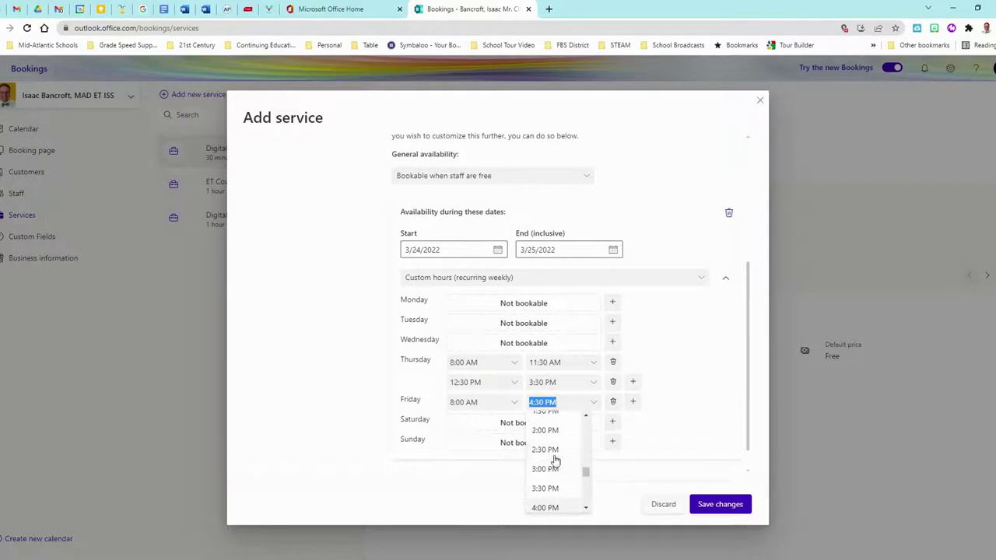
left_click(554, 440)
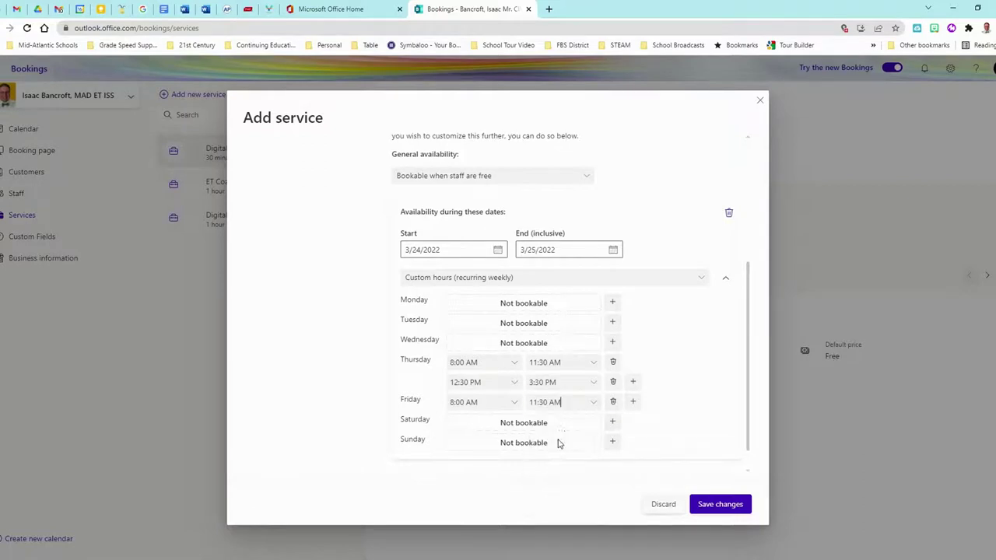
left_click(632, 402)
left_click(513, 421)
left_click(467, 478)
left_click(591, 422)
scroll(555, 466, "up", 1)
scroll(554, 467, "up", 2)
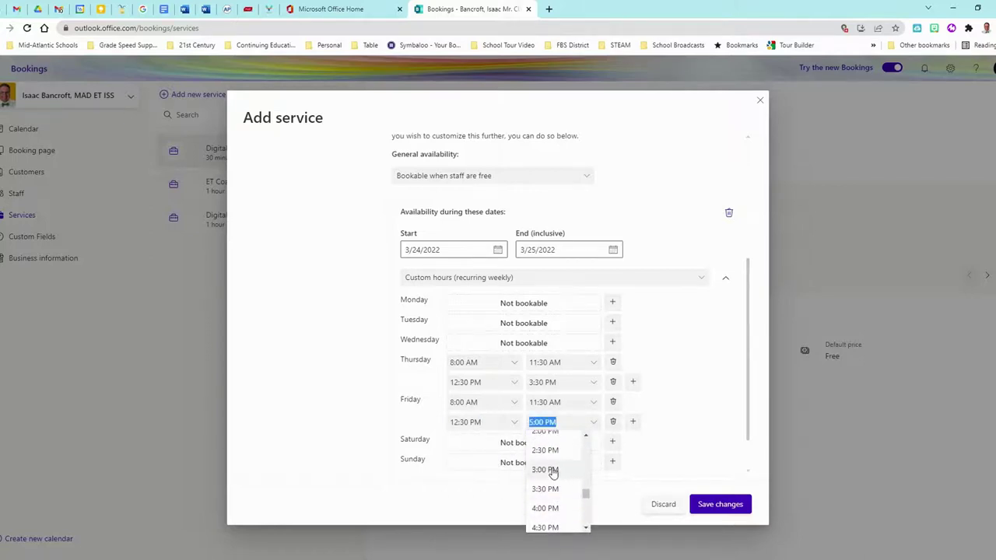
left_click(546, 472)
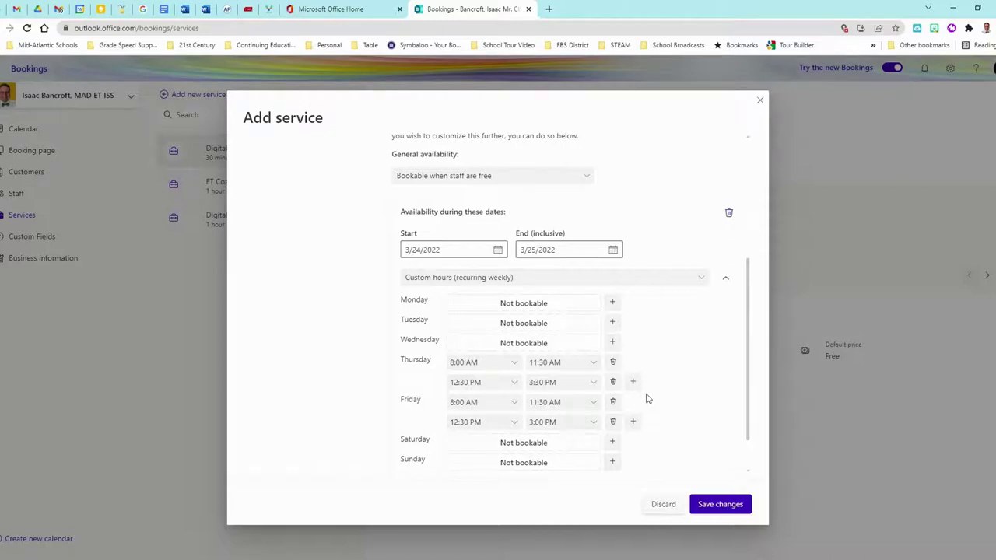
scroll(647, 398, "down", 1)
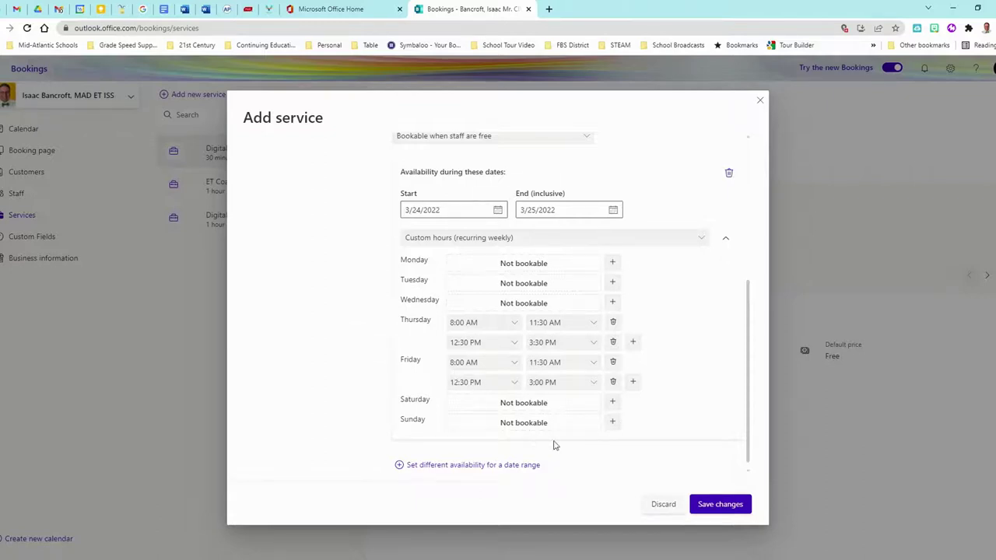
scroll(679, 380, "up", 3)
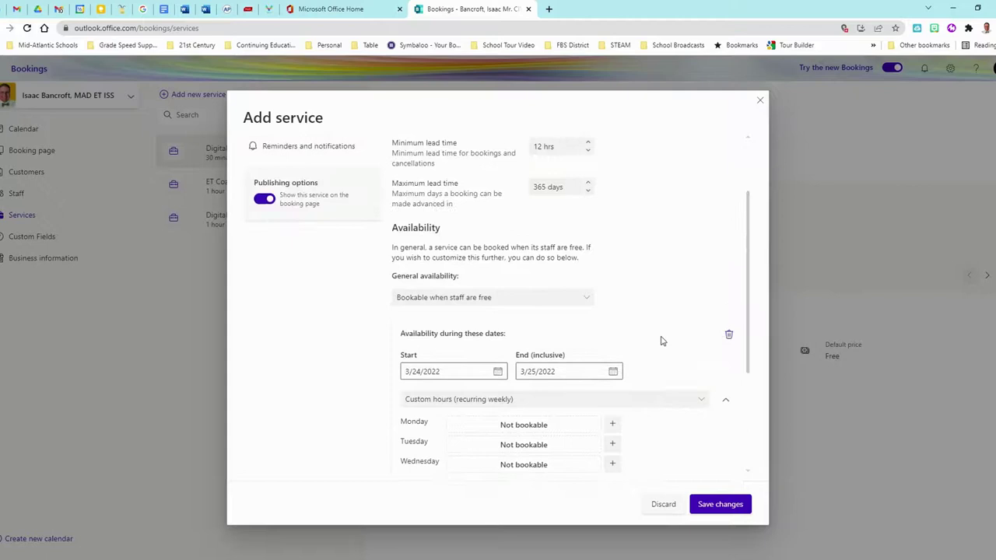
scroll(654, 336, "up", 2)
scroll(544, 324, "up", 1)
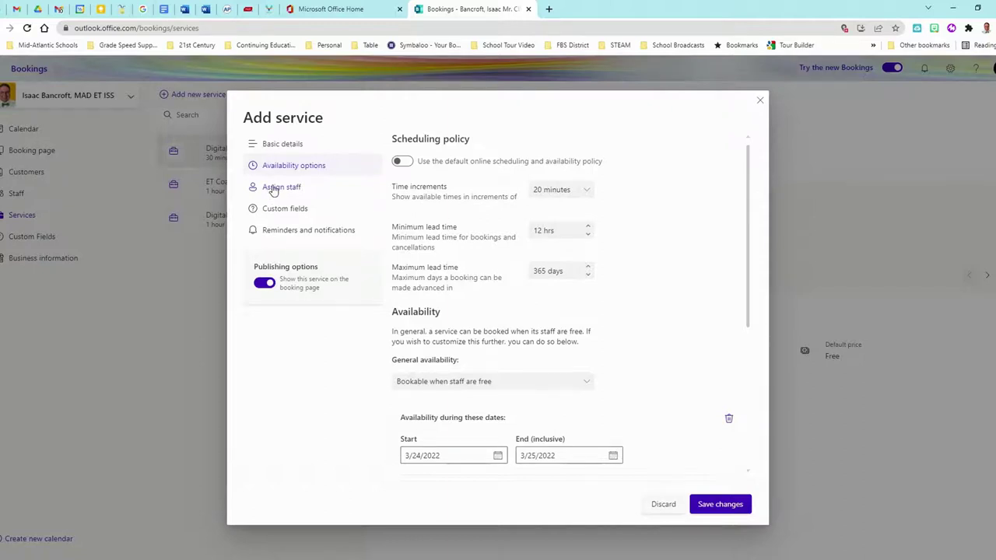
Assign the single staff member to the service, then view its Custom fields settings.
left_click(273, 190)
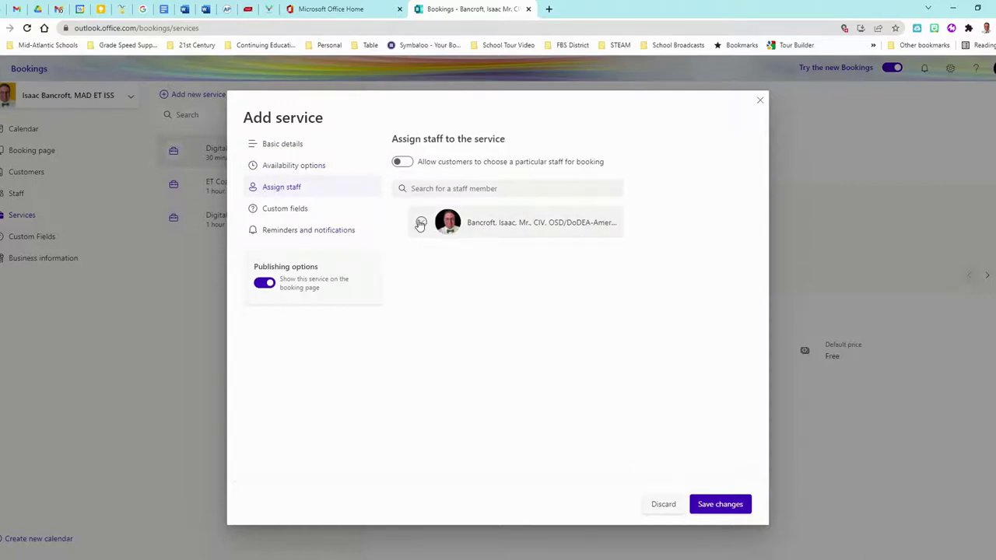
left_click(420, 223)
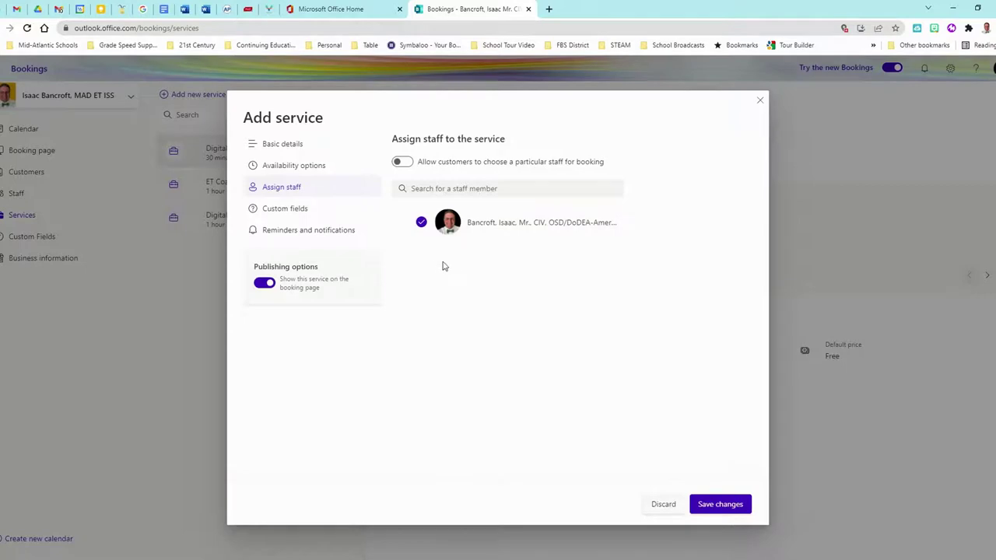
left_click(292, 214)
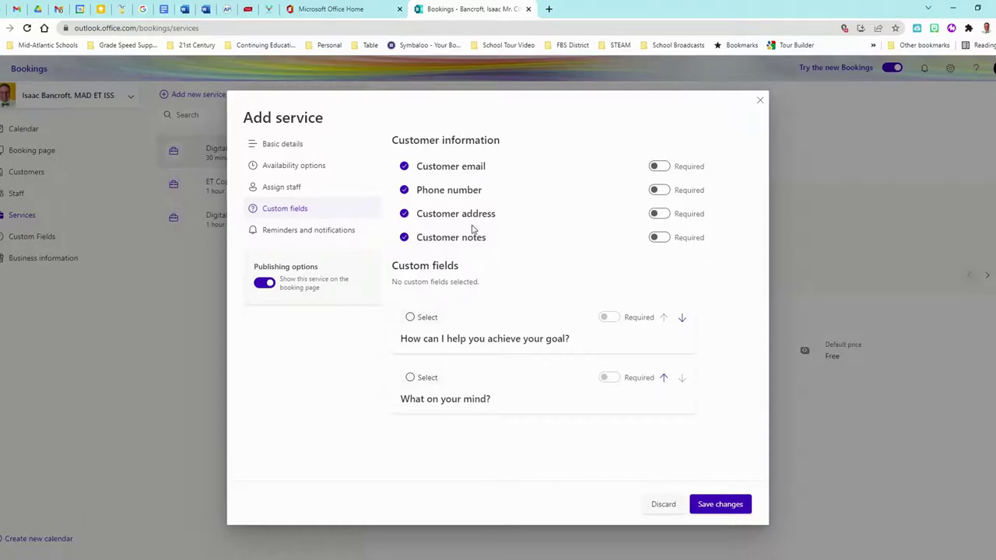
Drop customer address and notes, and make email and phone required.
left_click(404, 216)
left_click(403, 237)
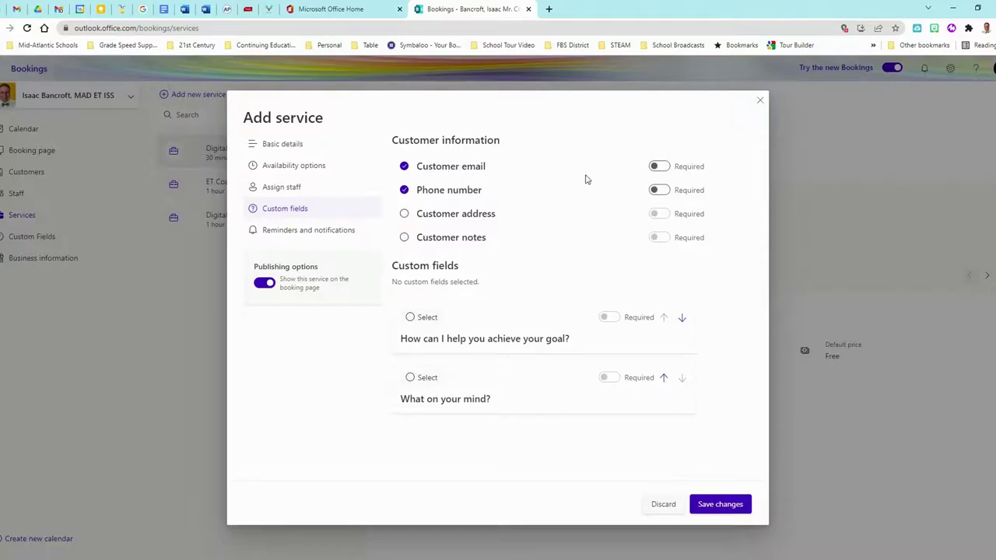
left_click(655, 168)
left_click(658, 191)
Include both custom questions and mark each as required.
left_click(410, 317)
left_click(410, 378)
left_click(610, 318)
left_click(611, 379)
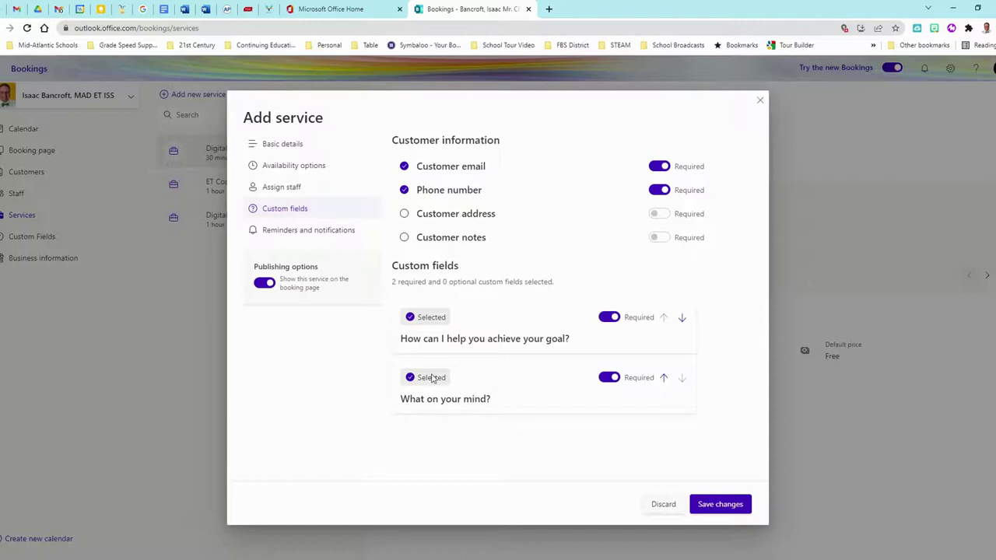
left_click(304, 232)
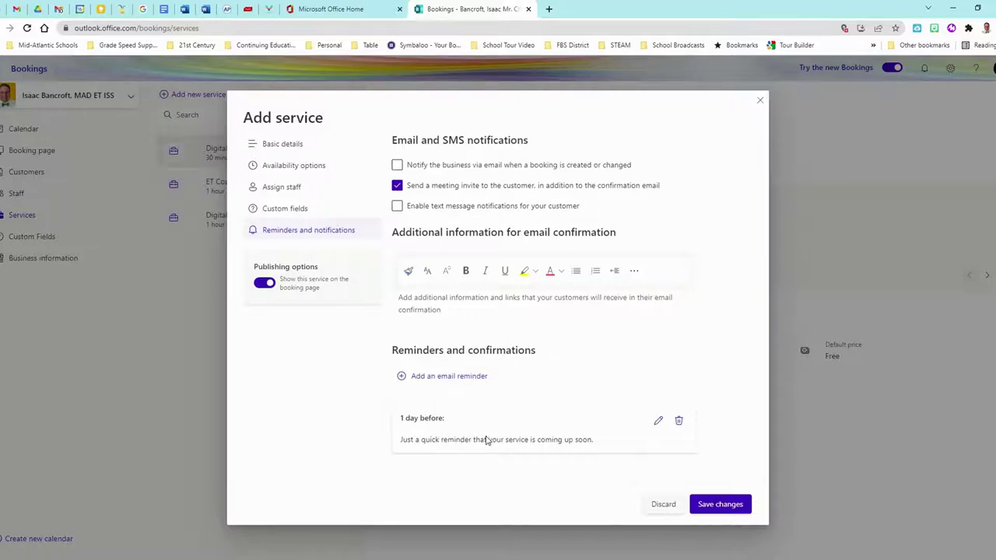
Reword the 1-day reminder to 'Looking forward to connecting with you soon.' and save it.
left_click(658, 421)
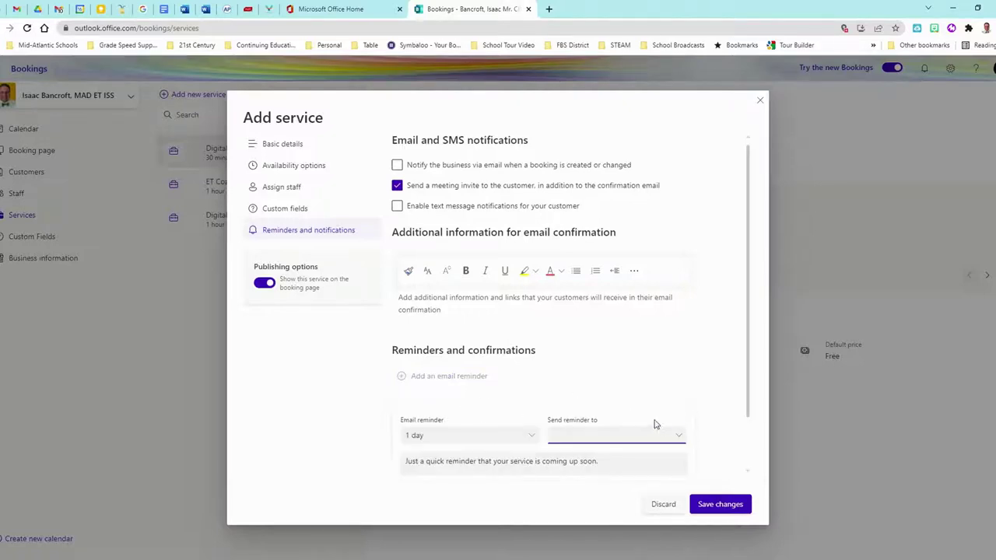
left_click(653, 380)
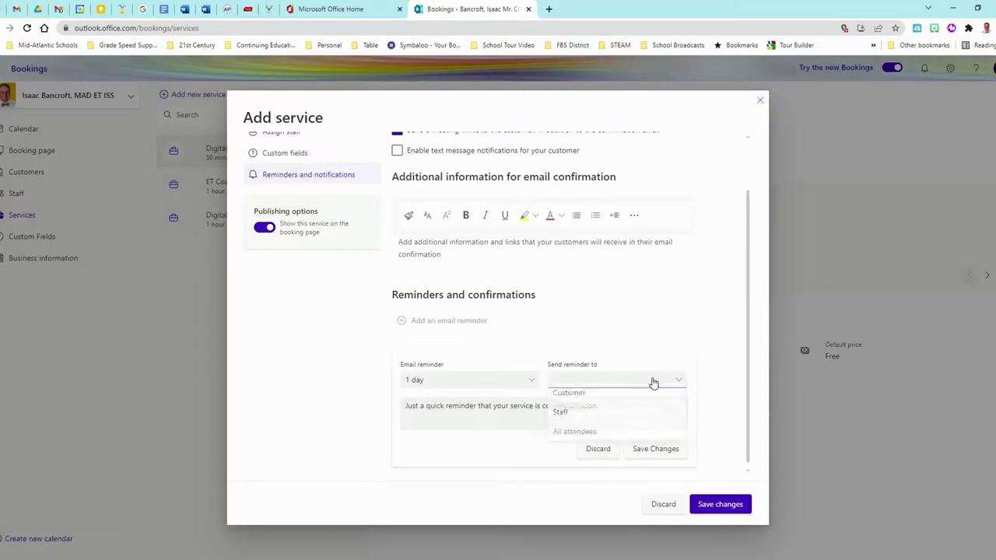
left_click(580, 403)
left_click(514, 406)
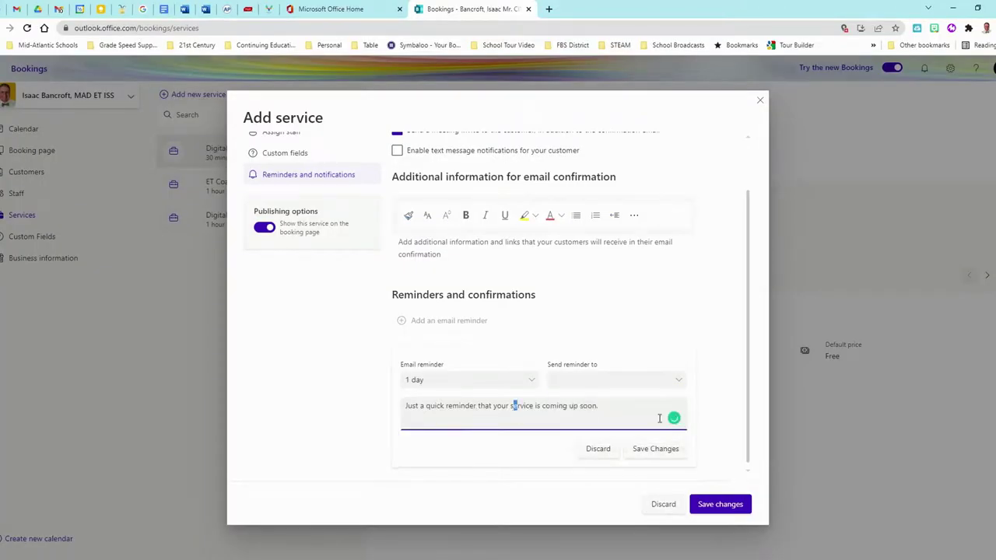
left_click_drag(597, 406, 383, 406)
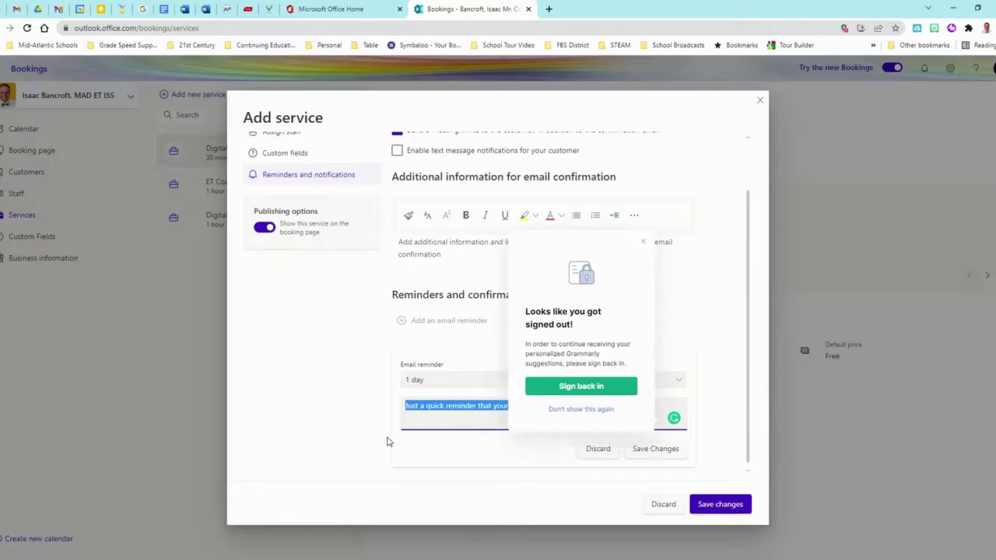
type("Looking forward.")
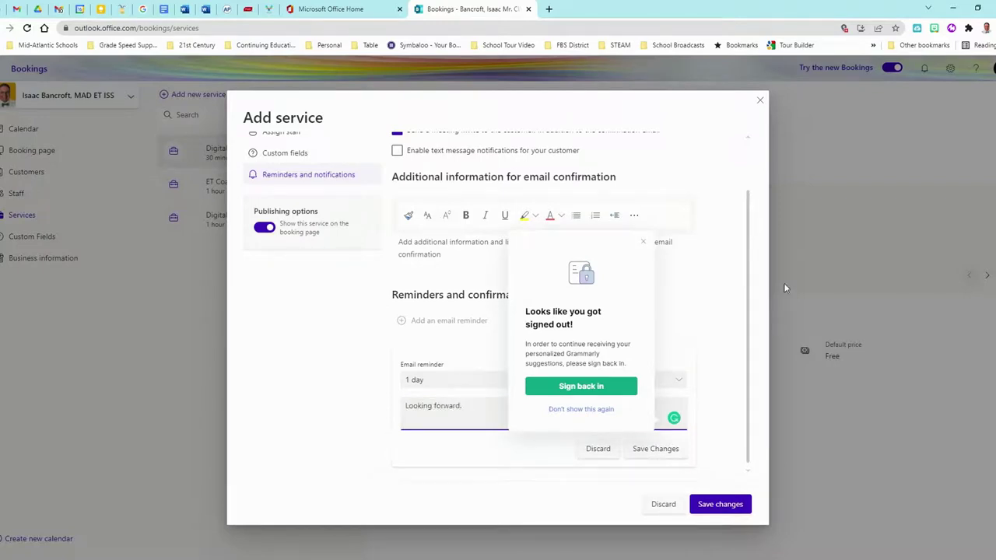
left_click(643, 242)
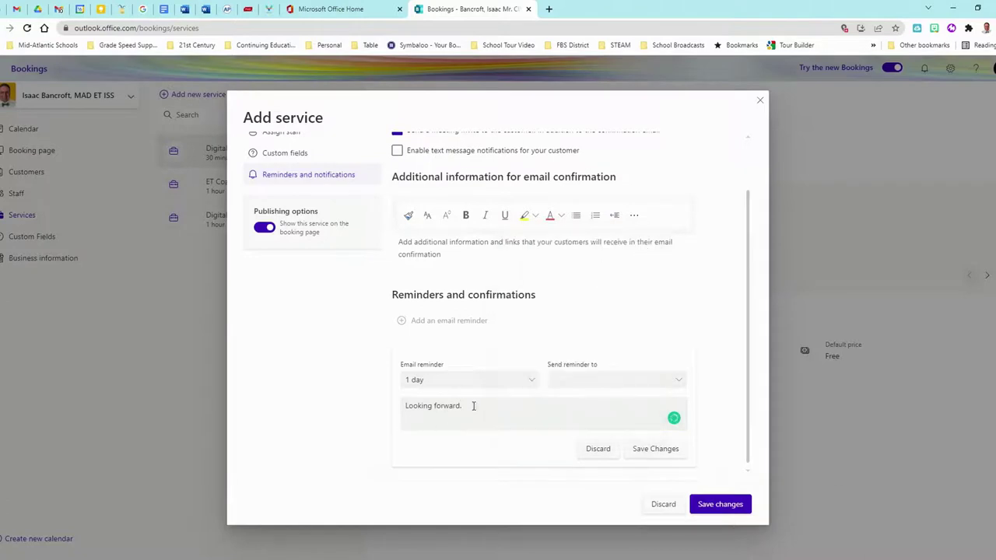
left_click(475, 404)
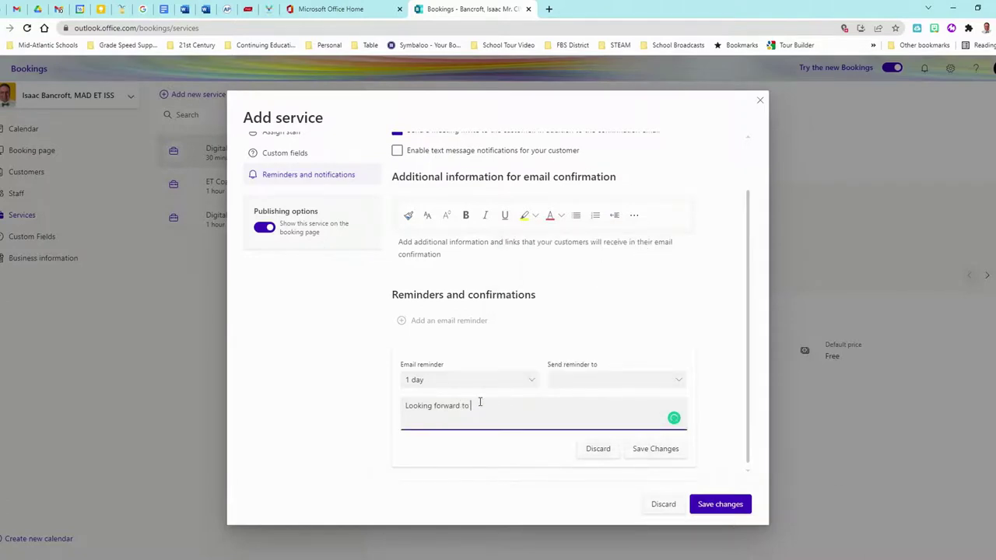
type("to connecting with you soon.")
left_click(641, 448)
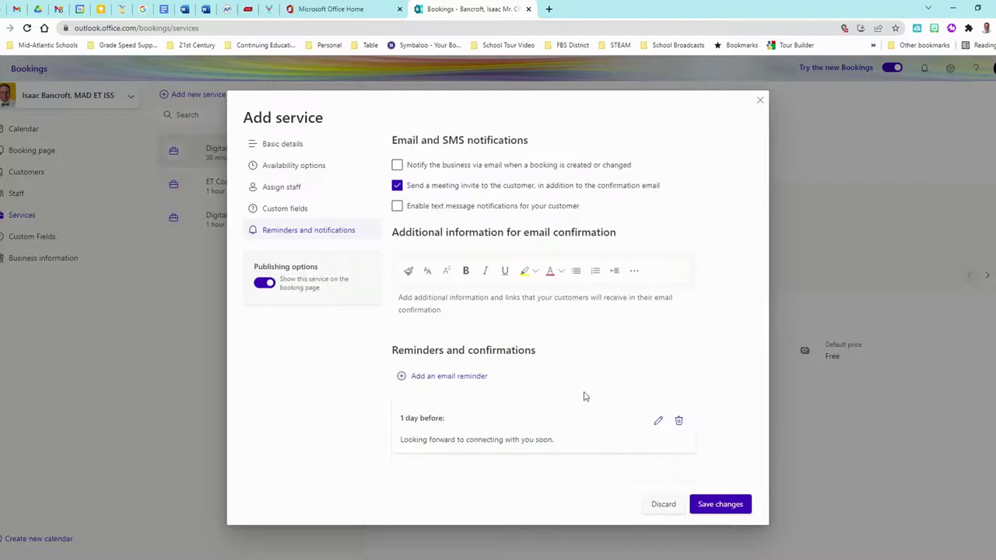
Add a new email reminder timed 1 hour before the appointment.
left_click(428, 377)
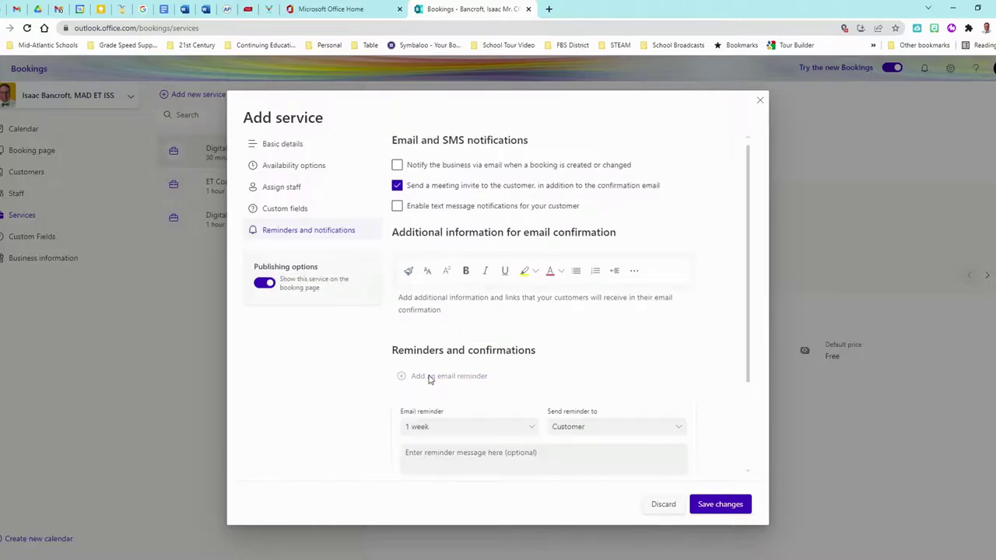
left_click(460, 428)
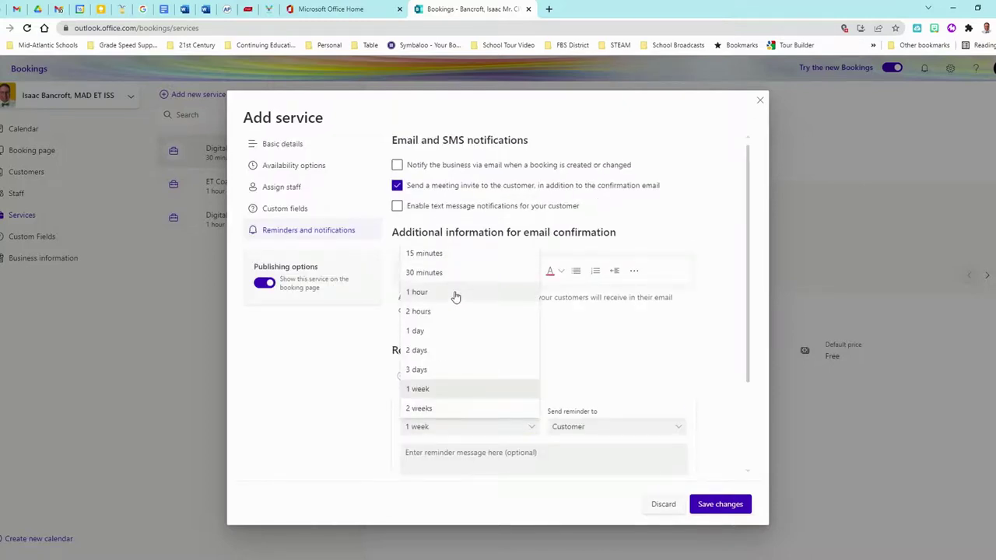
left_click(454, 292)
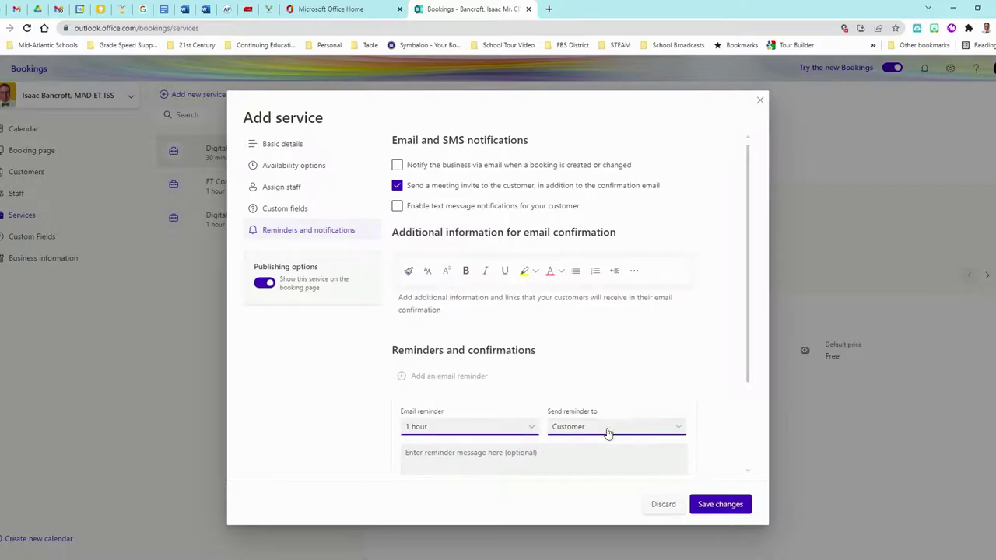
Write its message about chatting on the child's educational success, save it, and save the service.
left_click(532, 454)
type("Looking forward to chatt")
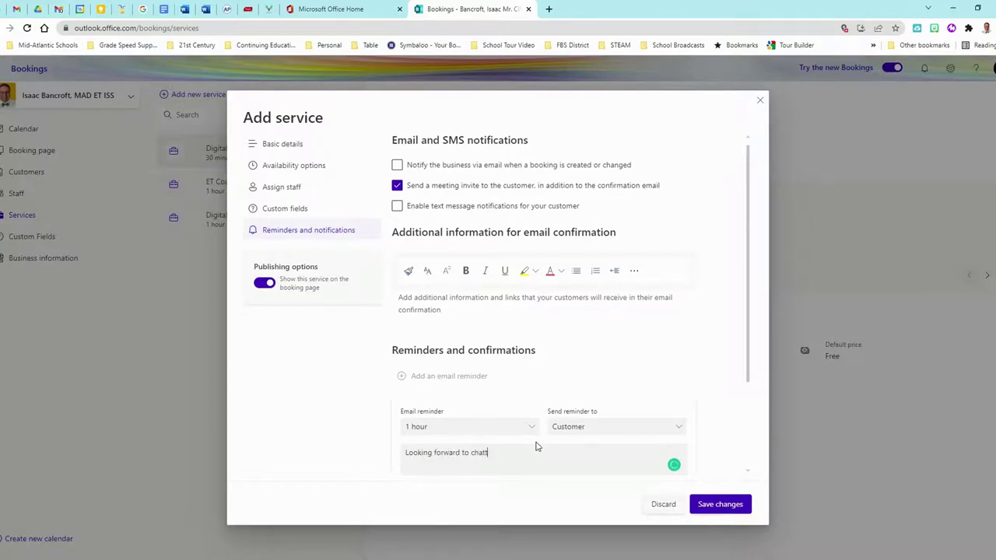
type("ing about your child's education")
type("al success in 1 hour.See you soon.")
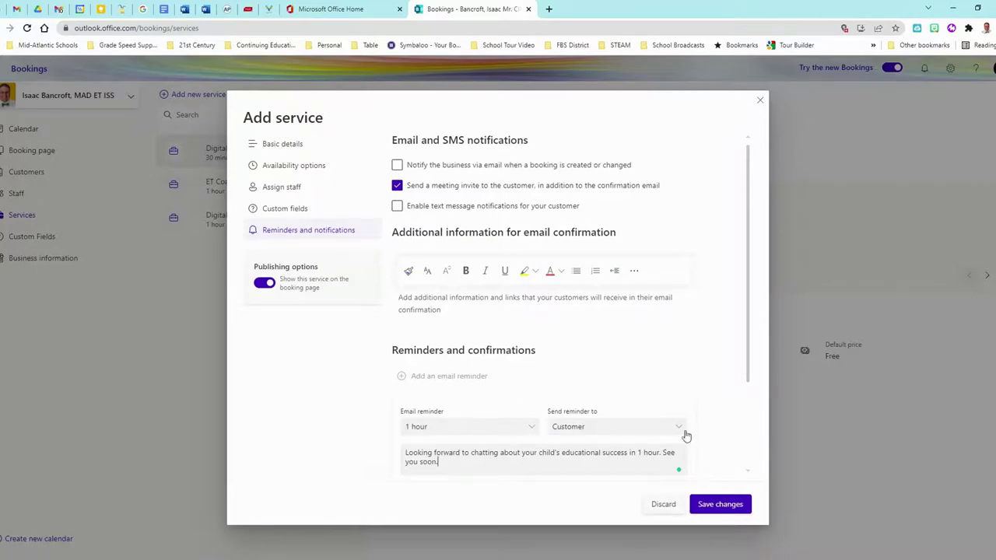
scroll(685, 423, "down", 2)
left_click(657, 382)
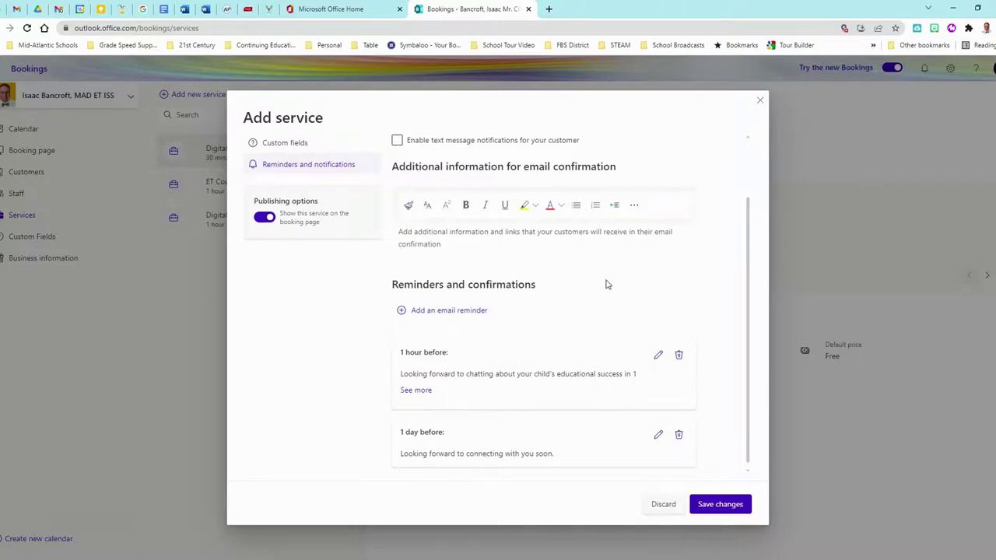
scroll(346, 281, "up", 1)
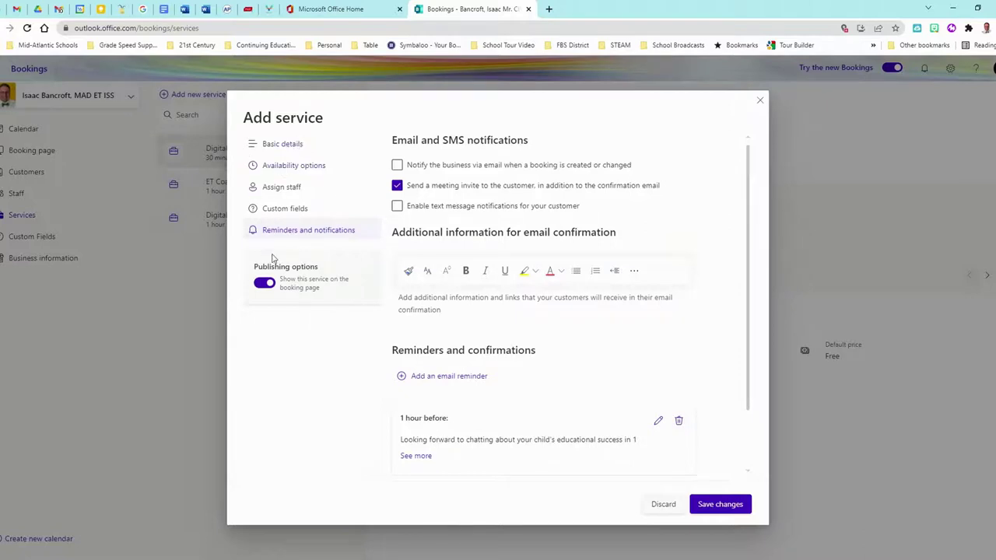
left_click(716, 498)
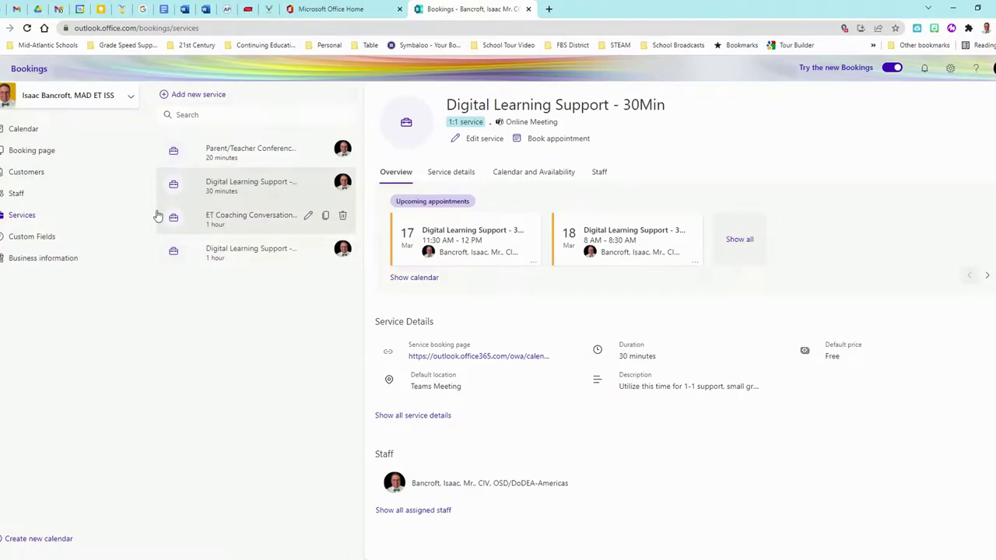
Insert 'is' so the second custom question reads 'What is on your mind?' and save.
left_click(47, 237)
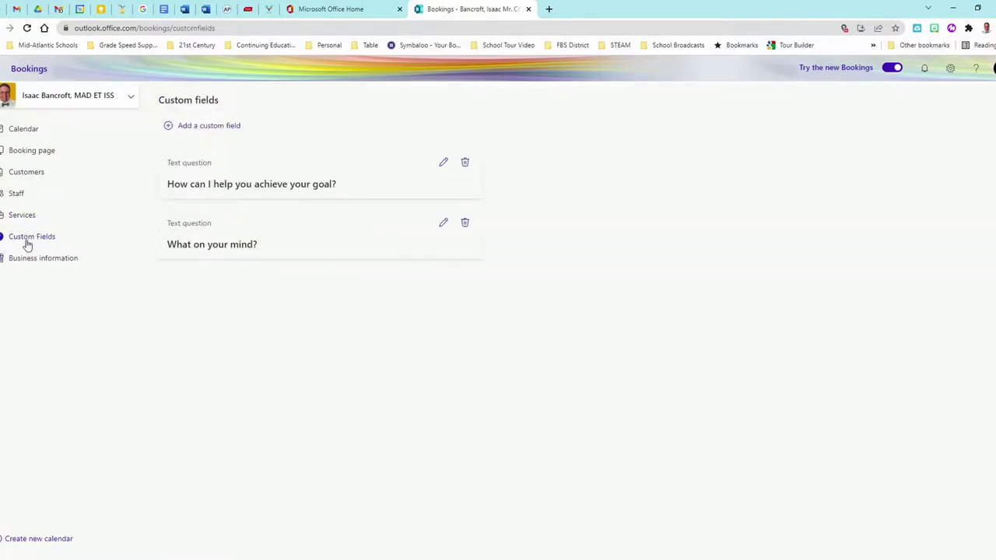
left_click(442, 225)
left_click(202, 254)
type("is")
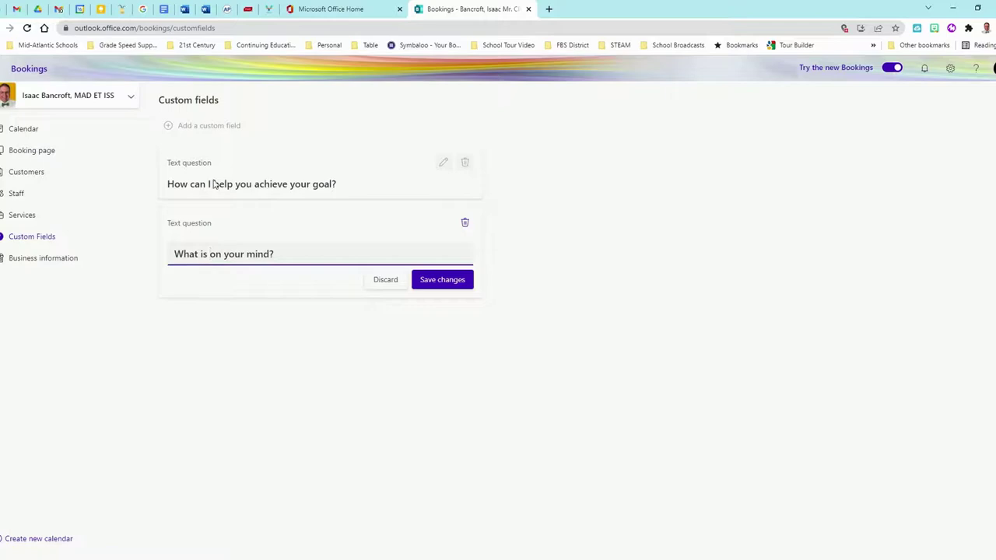
left_click(442, 280)
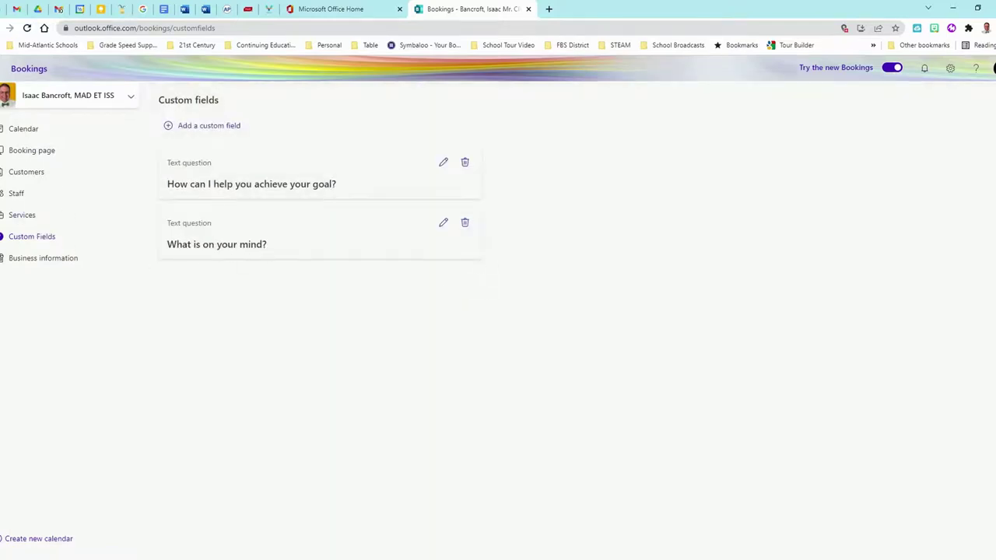
left_click(21, 214)
Confirm both Parent/Teacher Conferences custom questions are required, then save the service.
left_click(257, 160)
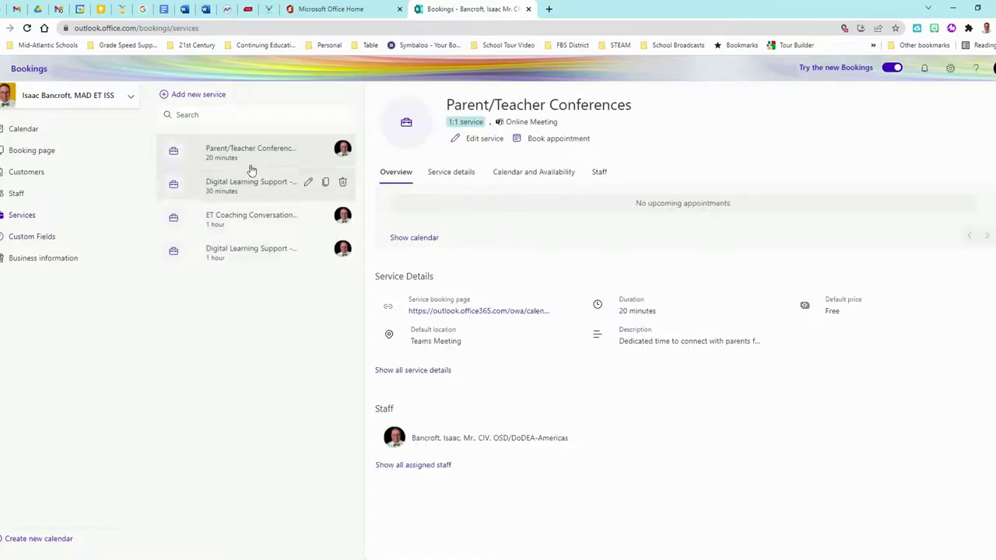
left_click(308, 148)
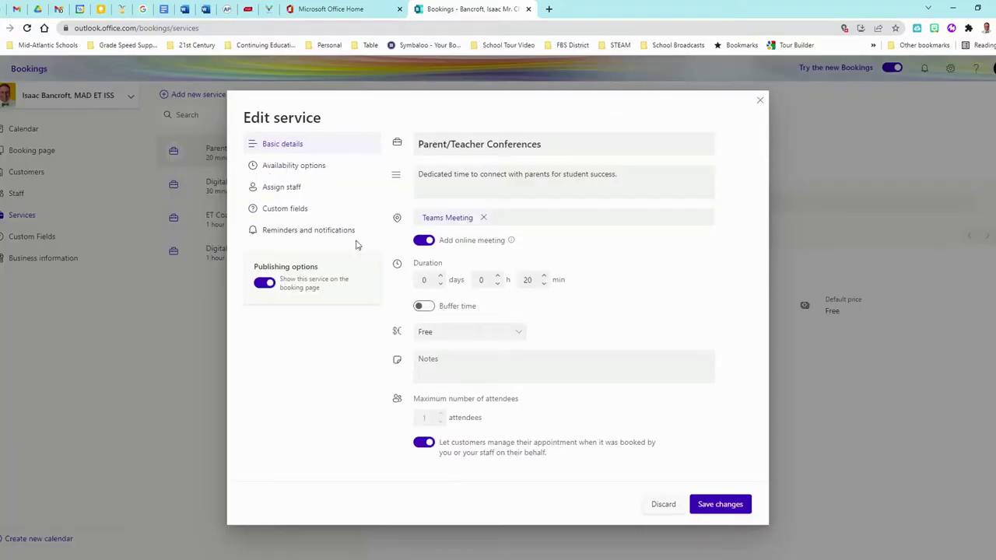
left_click(300, 210)
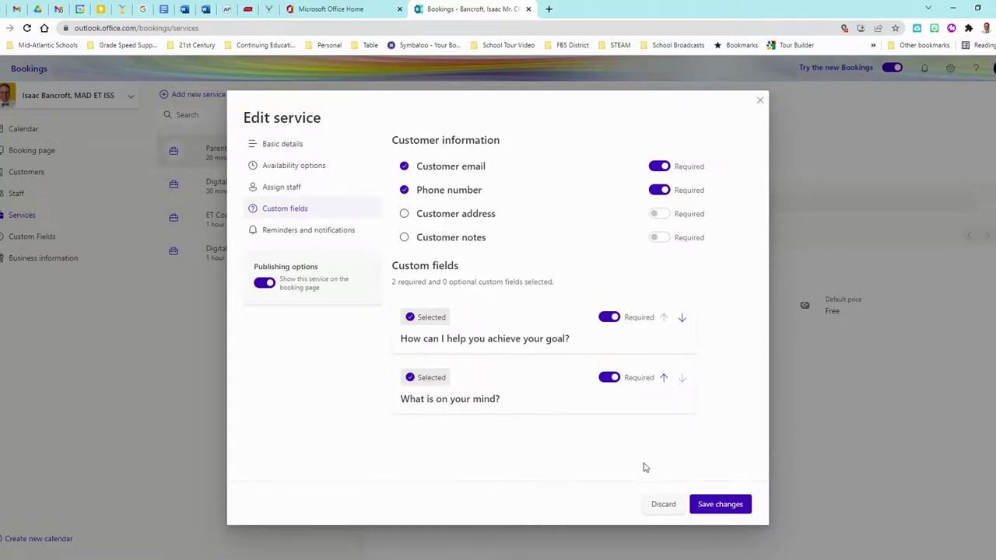
left_click(729, 504)
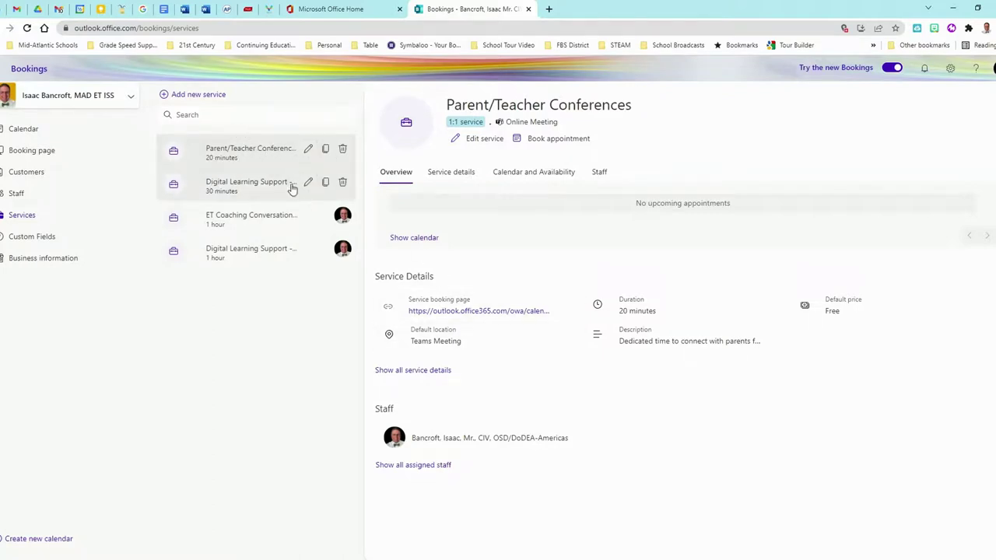
Glance at the other services, then copy the Parent/Teacher Conferences booking page link.
left_click(257, 185)
left_click(251, 220)
left_click(254, 254)
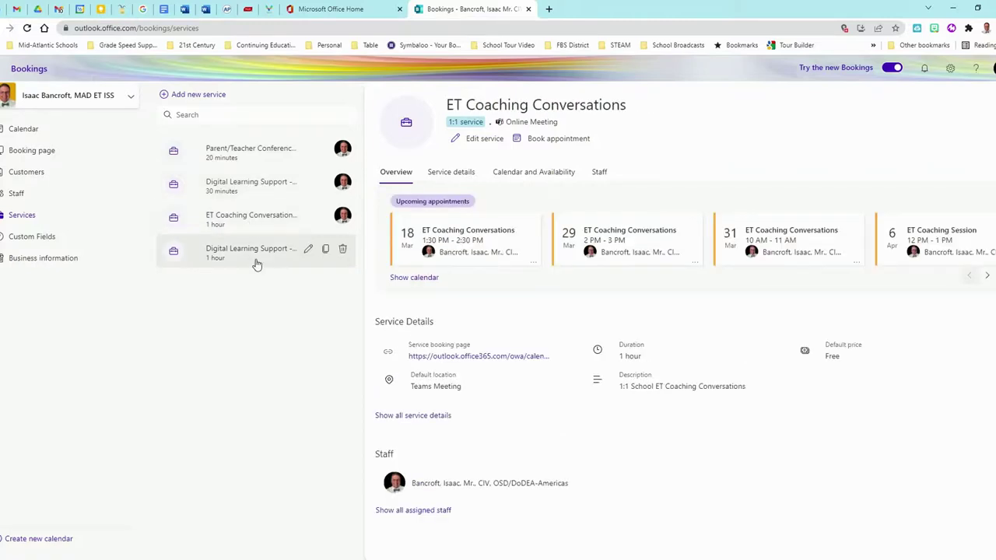
left_click(238, 150)
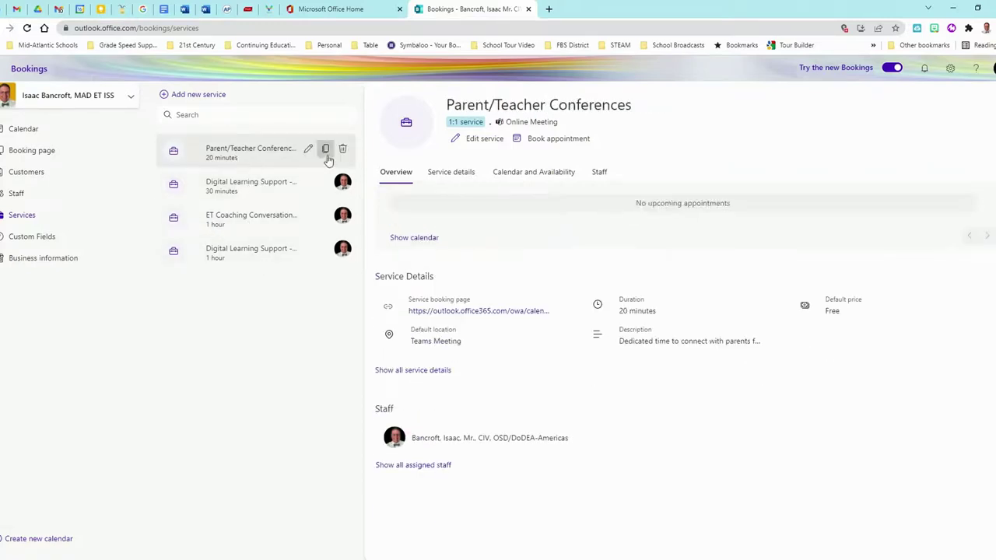
left_click(570, 306)
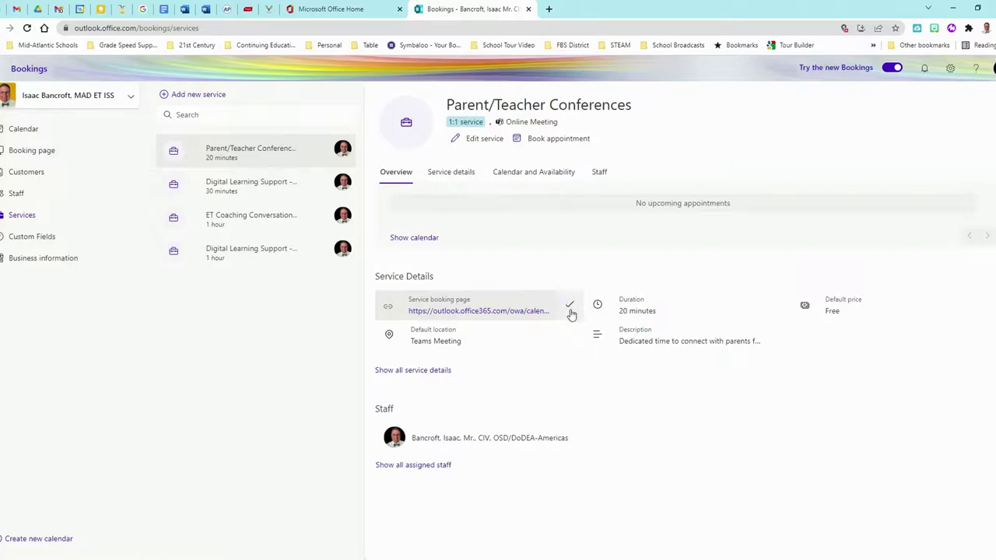
Load the copied Parent/Teacher Conferences booking link in a new browser tab.
left_click(548, 9)
key("ctrl+v")
key("Return")
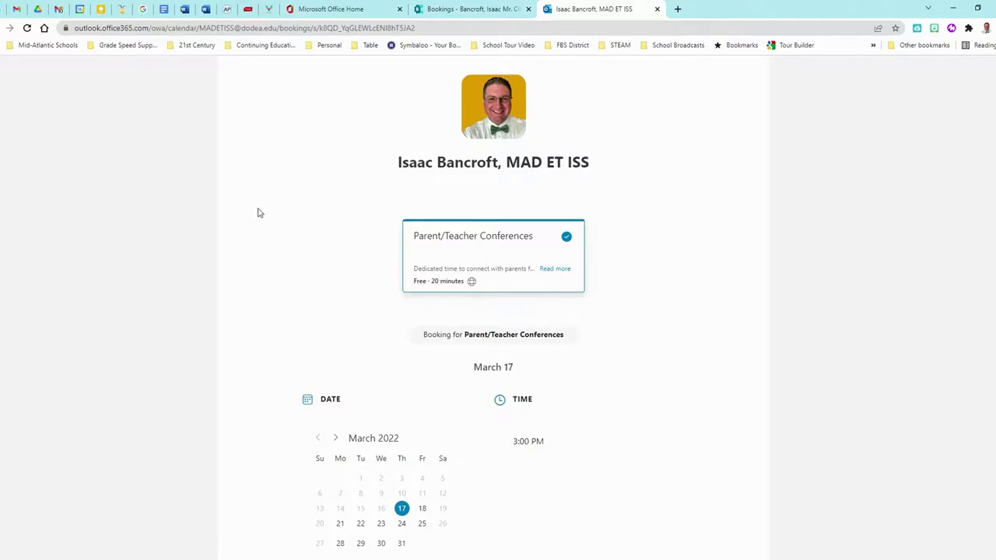
scroll(233, 222, "down", 2)
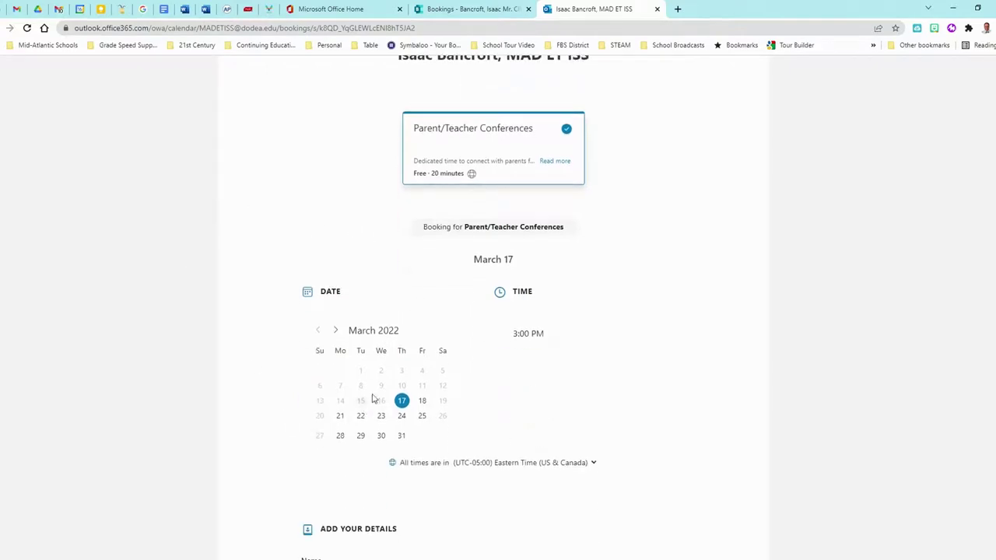
Compare available time slots on March 21 through March 25.
left_click(401, 415)
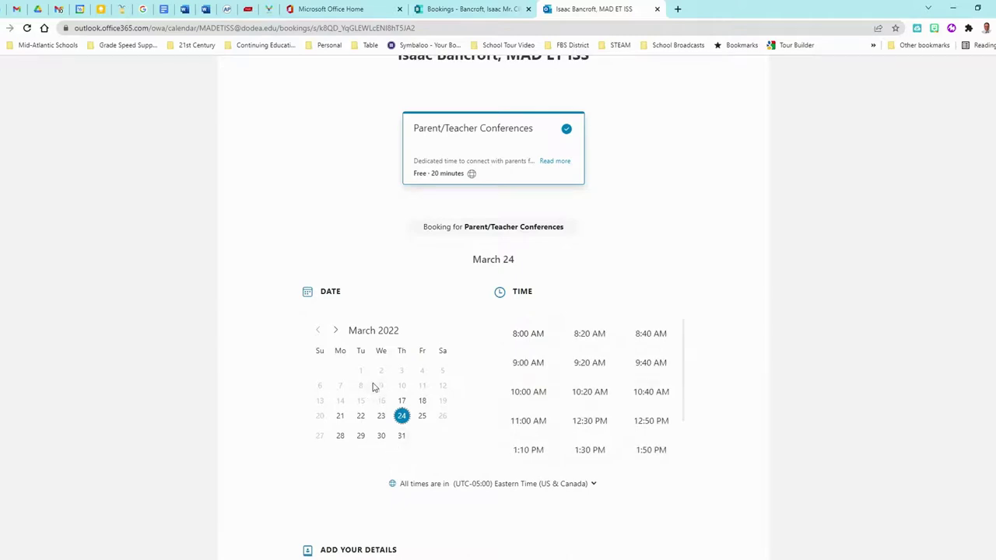
scroll(381, 377, "up", 1)
left_click(380, 469)
left_click(360, 471)
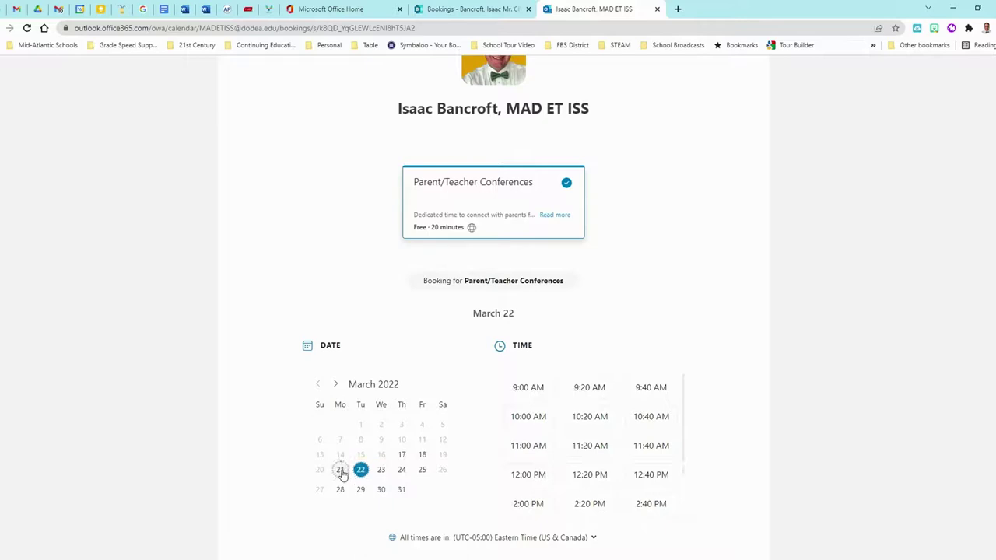
left_click(340, 471)
left_click(402, 472)
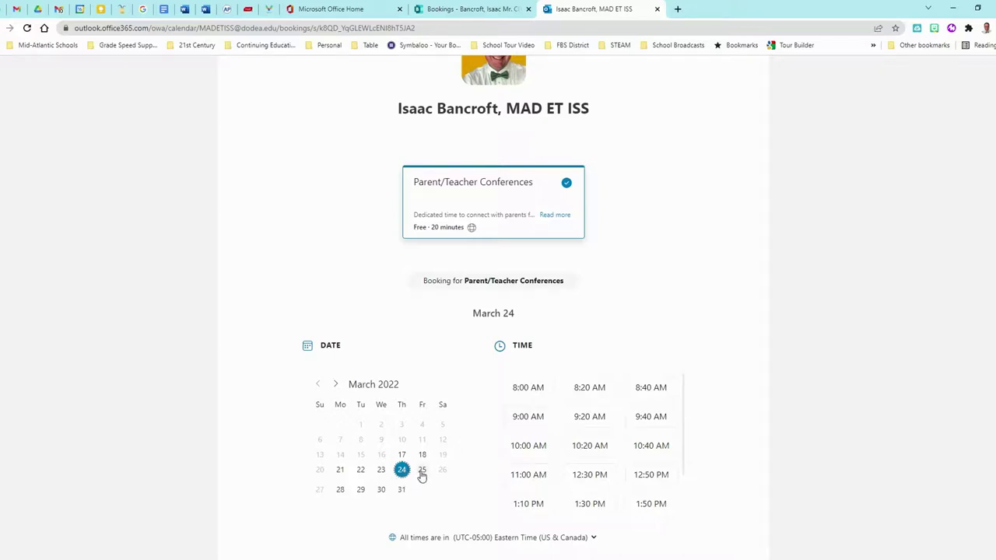
left_click(421, 472)
Try the Name, Email, Phone and both custom question fields on the booking form.
scroll(409, 463, "down", 4)
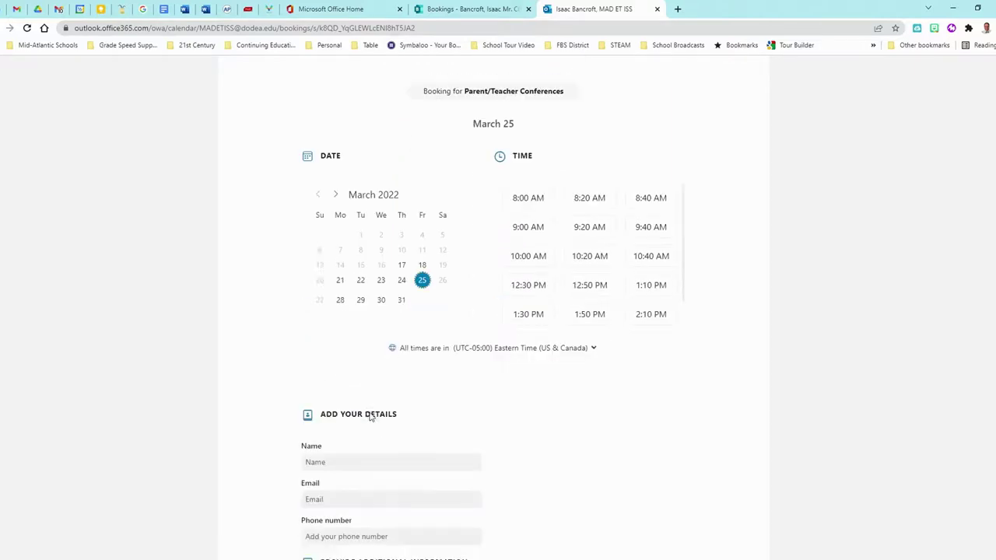
scroll(558, 287, "down", 2)
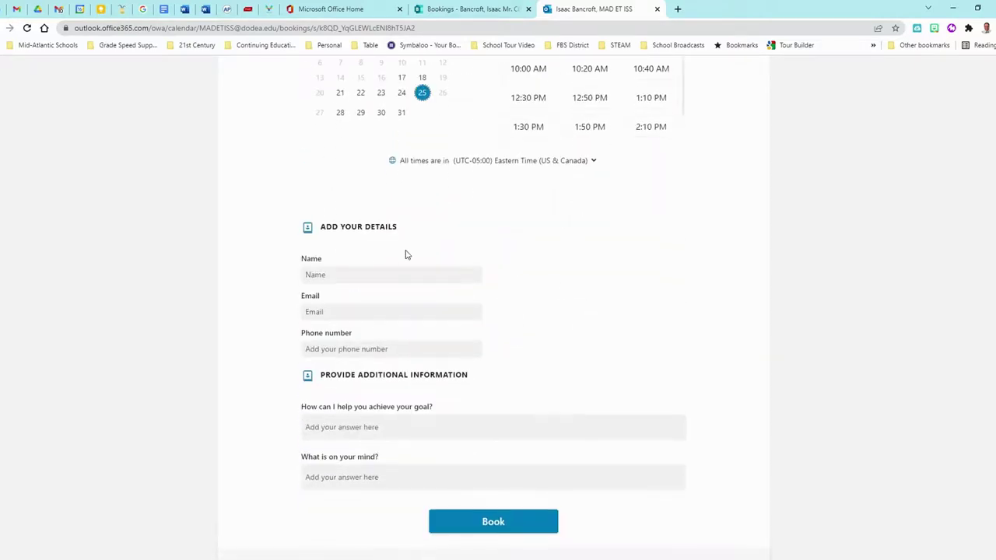
left_click(333, 277)
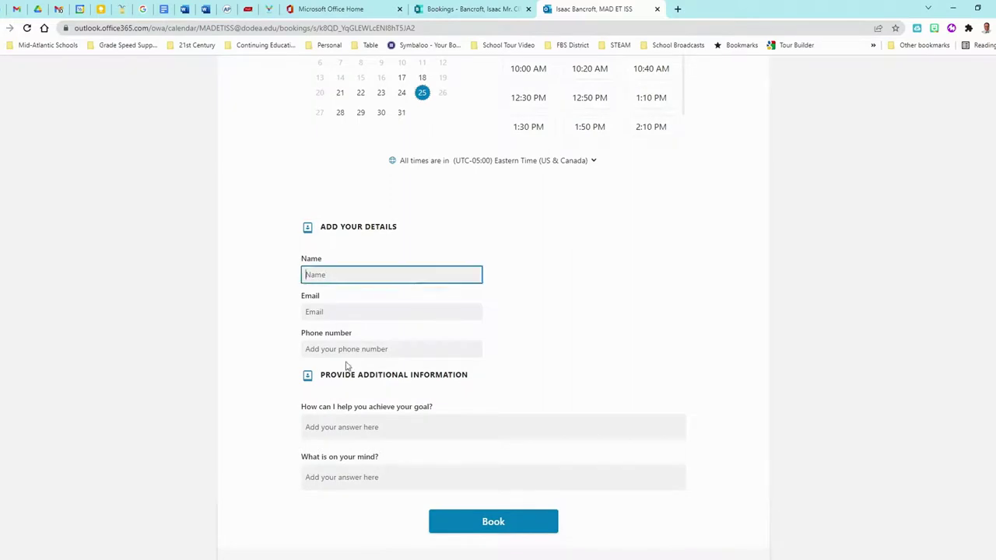
left_click(339, 311)
left_click(347, 351)
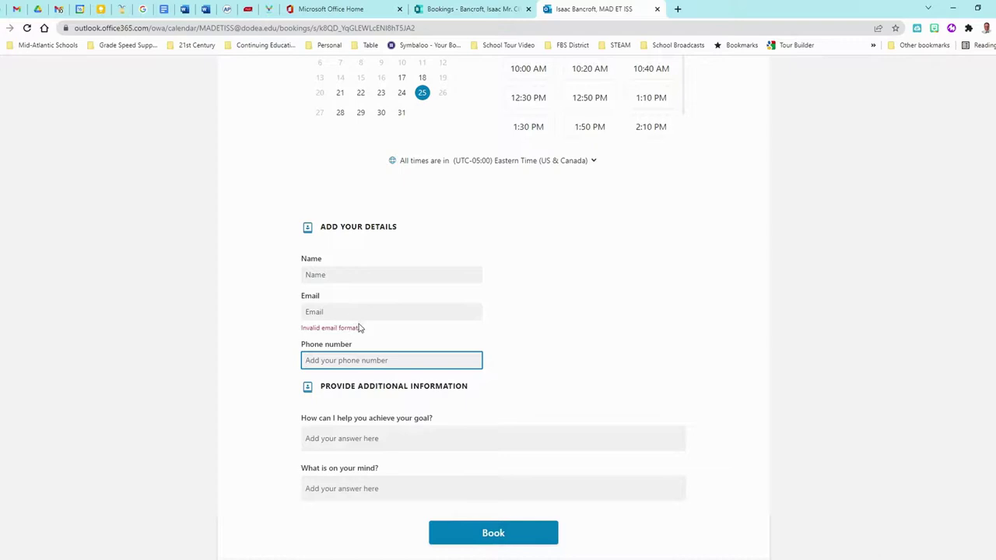
scroll(368, 333, "down", 2)
left_click(354, 333)
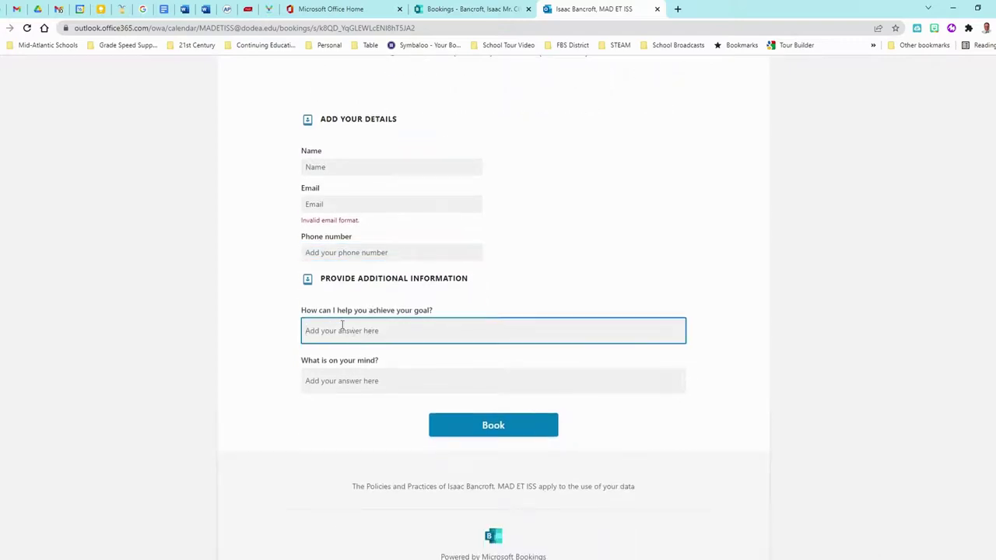
left_click(329, 384)
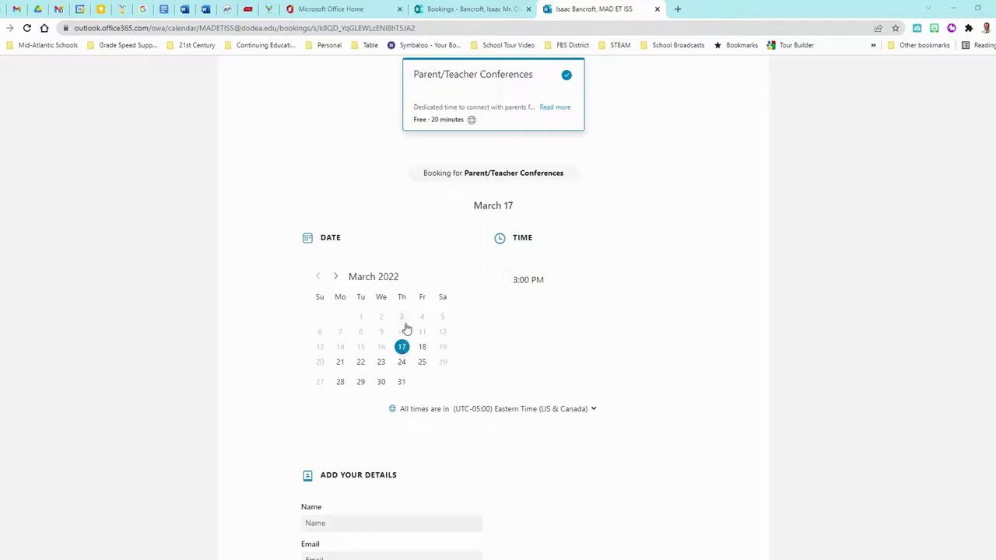
Set the conferences' general availability to Not bookable, leaving only the 3/24–3/25 custom hours.
left_click(459, 11)
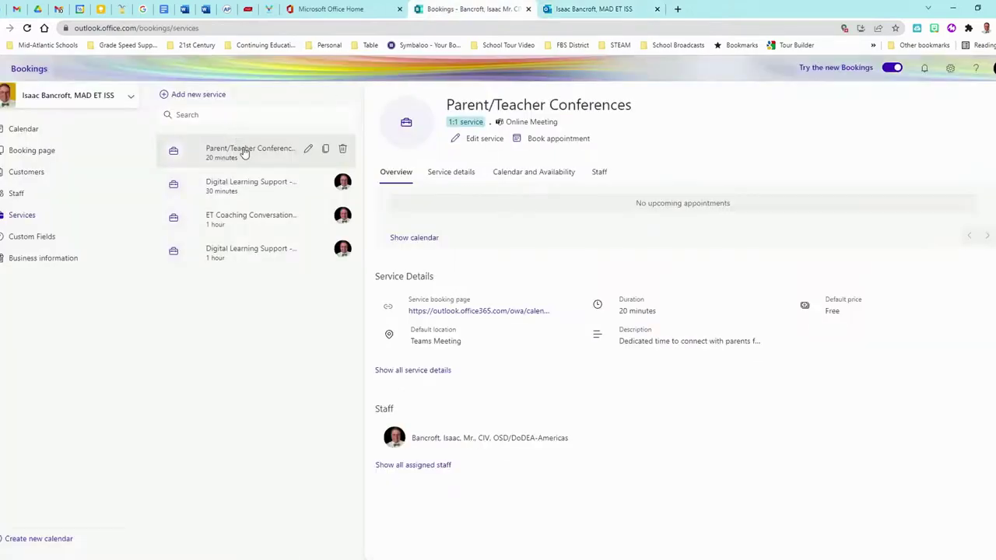
left_click(308, 150)
left_click(296, 167)
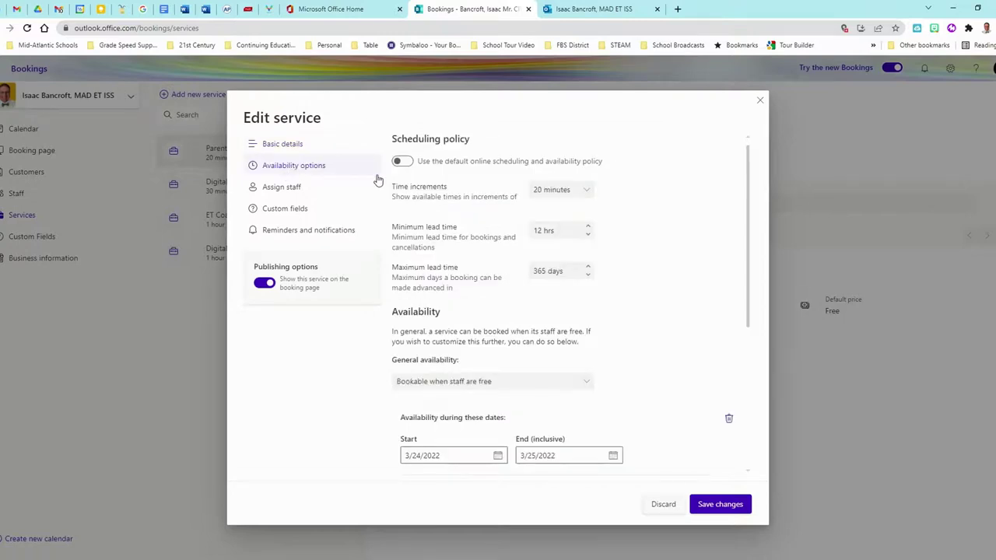
scroll(565, 249, "down", 3)
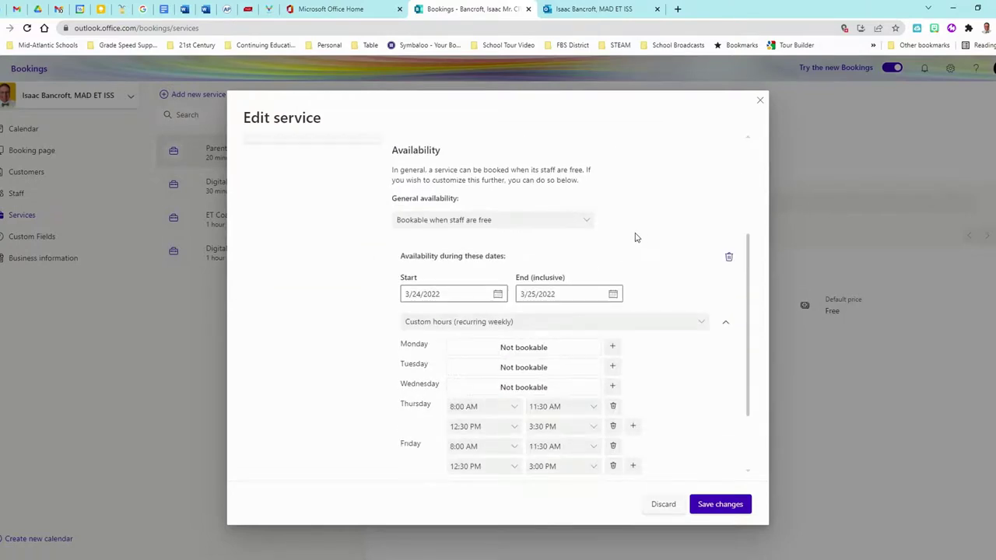
left_click(469, 223)
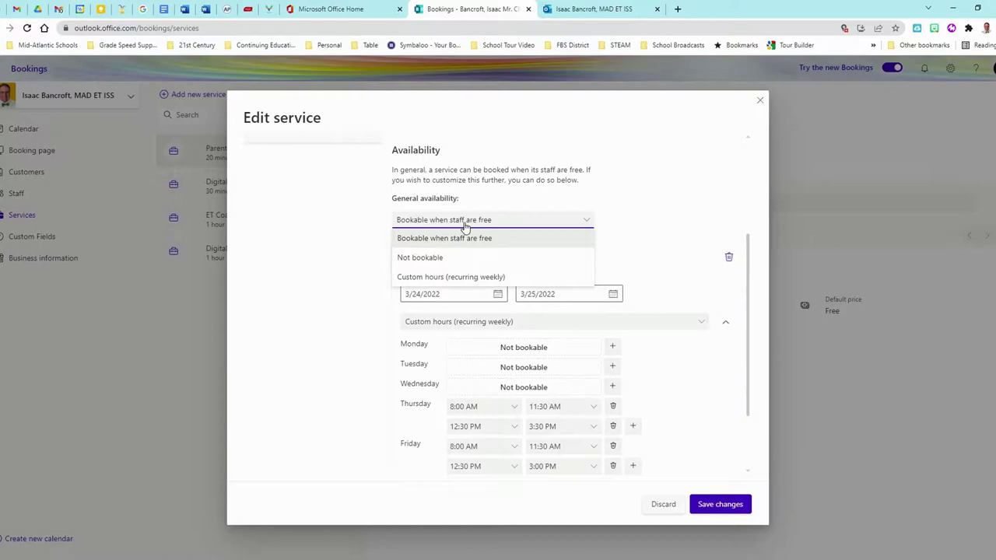
left_click(434, 262)
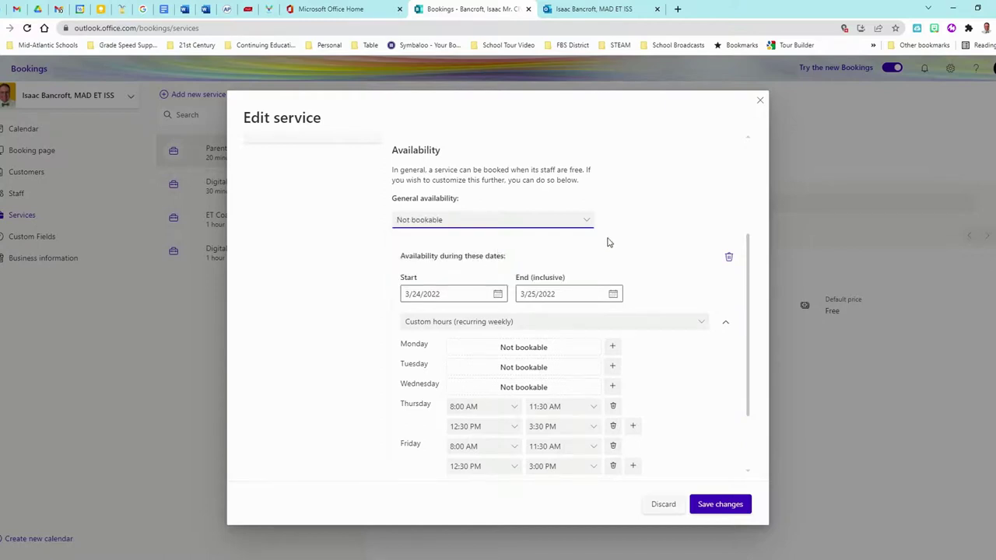
scroll(613, 249, "down", 2)
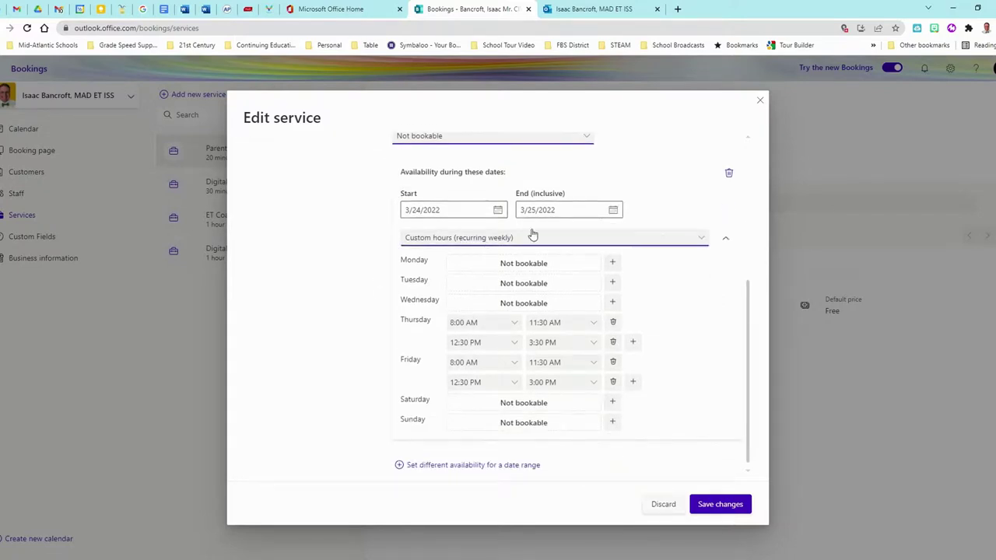
Save the availability change and reload the public booking page.
left_click(721, 505)
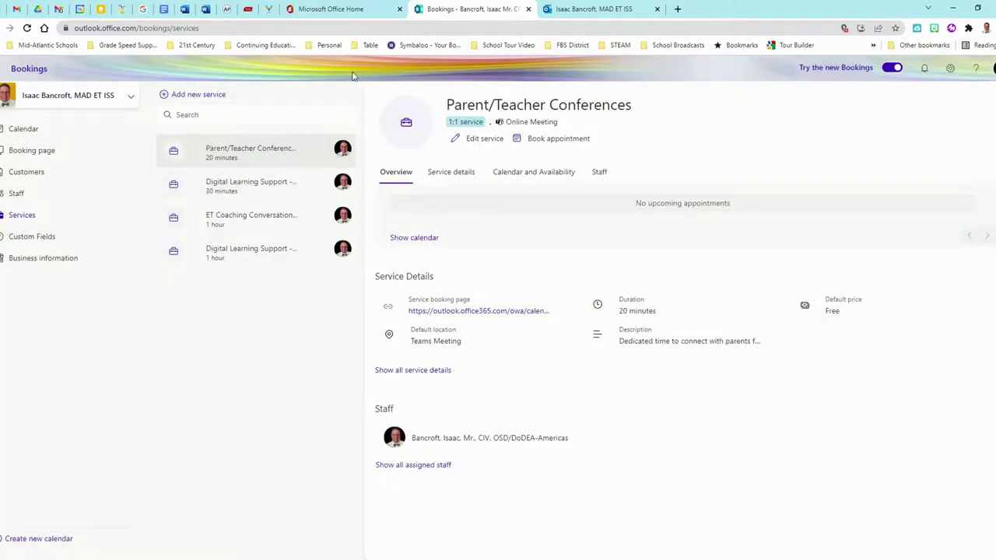
left_click(595, 10)
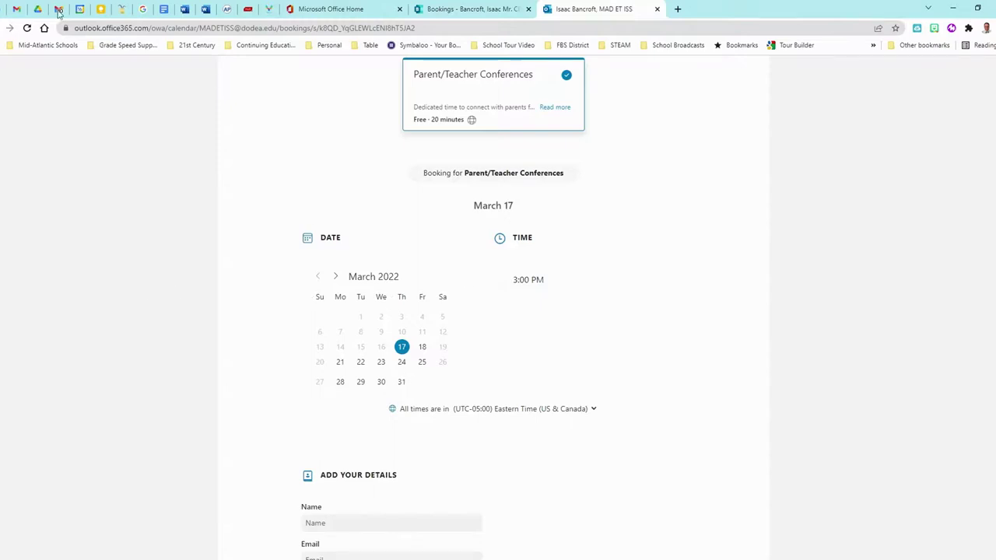
left_click(26, 28)
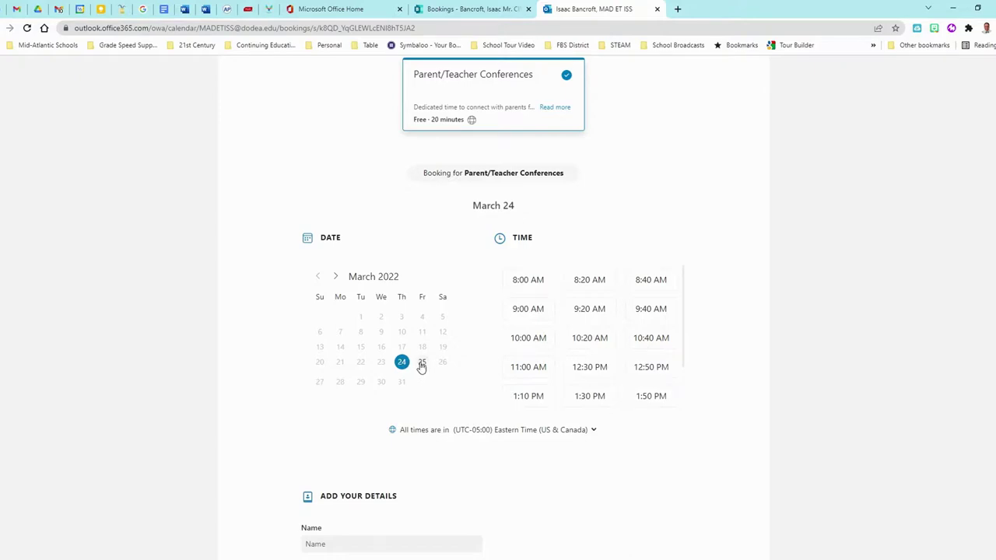
Verify only March 24–25 are open and choose the 9:20 AM slot on March 24.
left_click(422, 363)
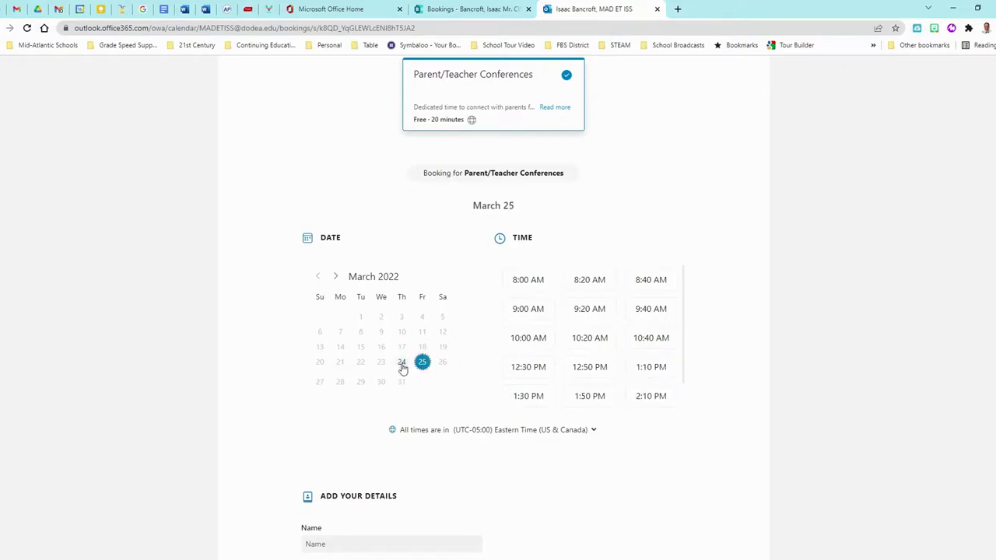
left_click(401, 364)
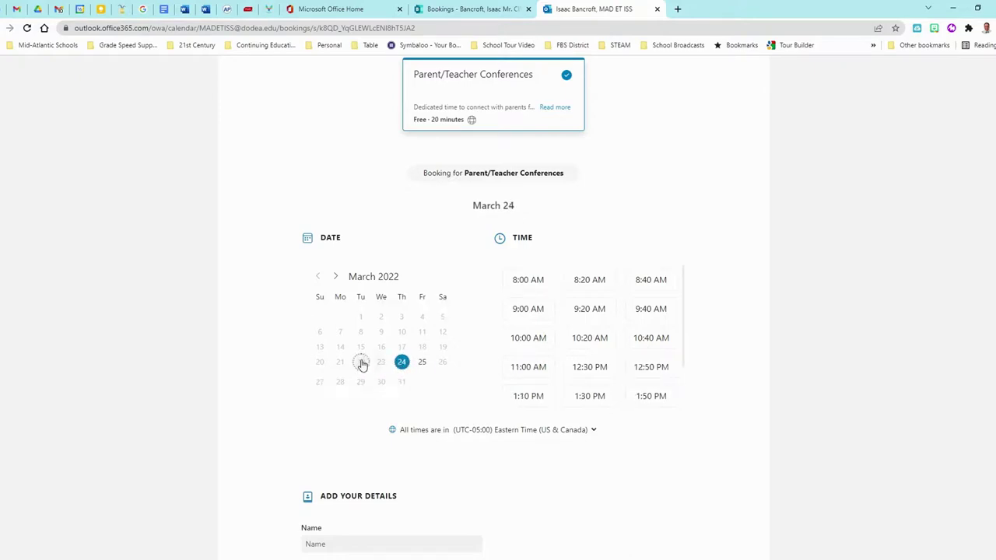
left_click(361, 362)
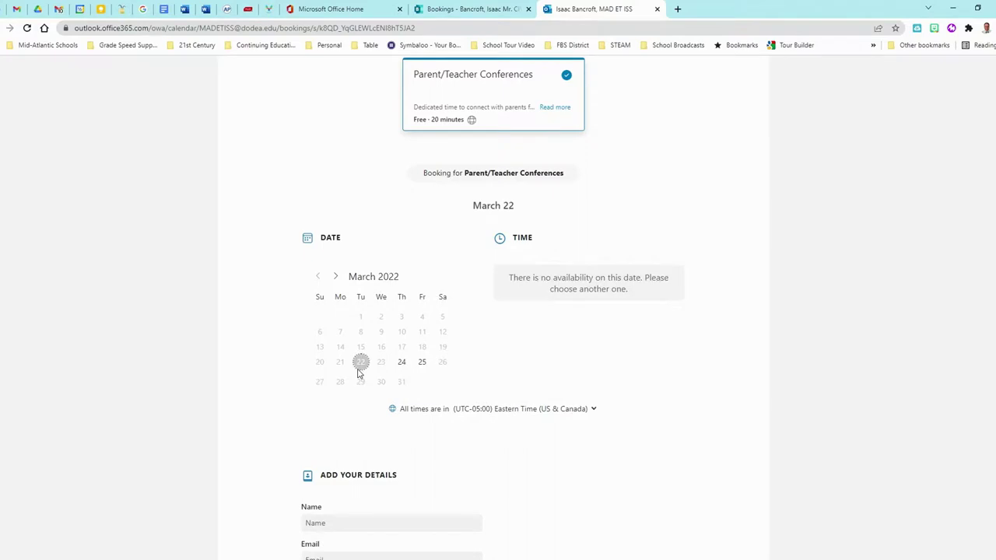
left_click(403, 363)
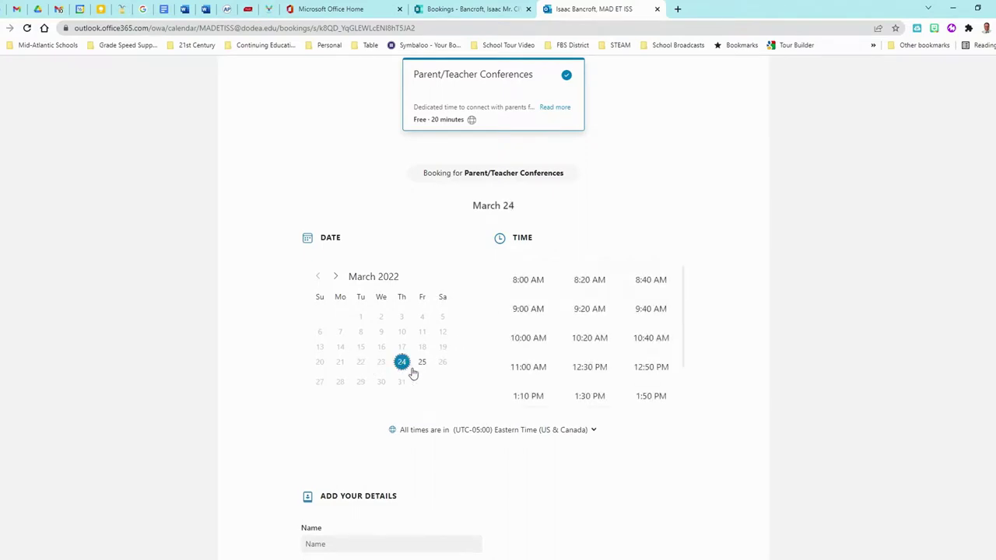
left_click(581, 308)
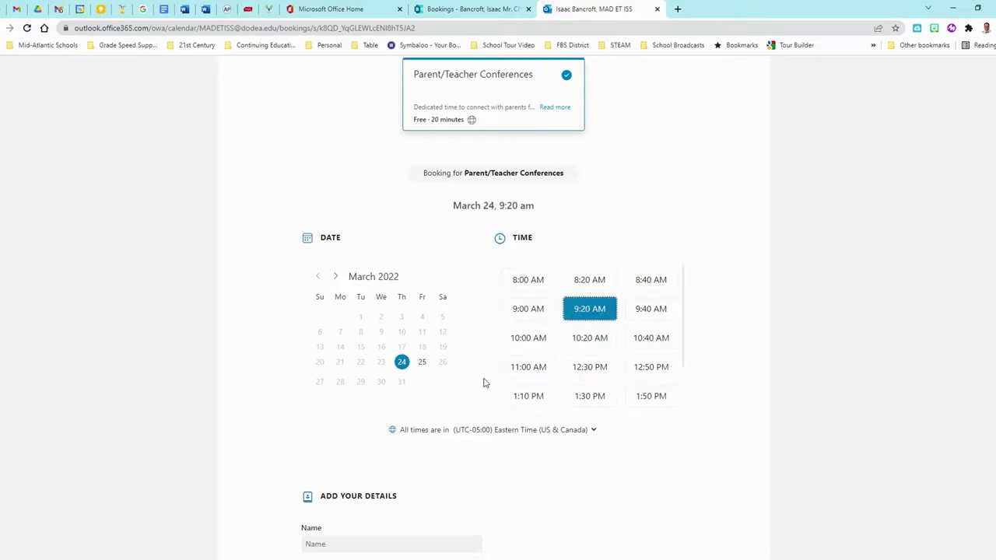
scroll(483, 383, "down", 2)
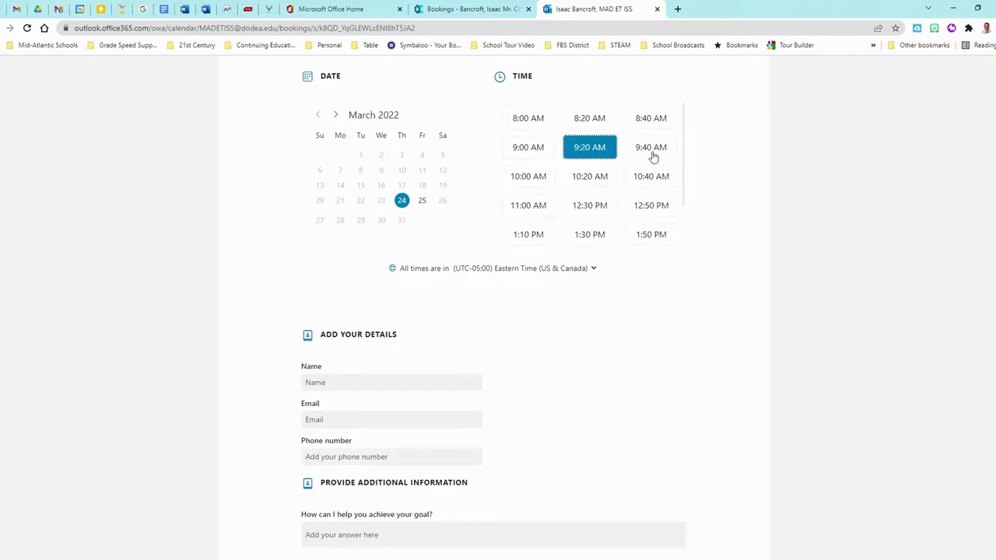
Enter the parent's name, e-mail address and phone number in the booking form.
scroll(374, 333, "down", 2)
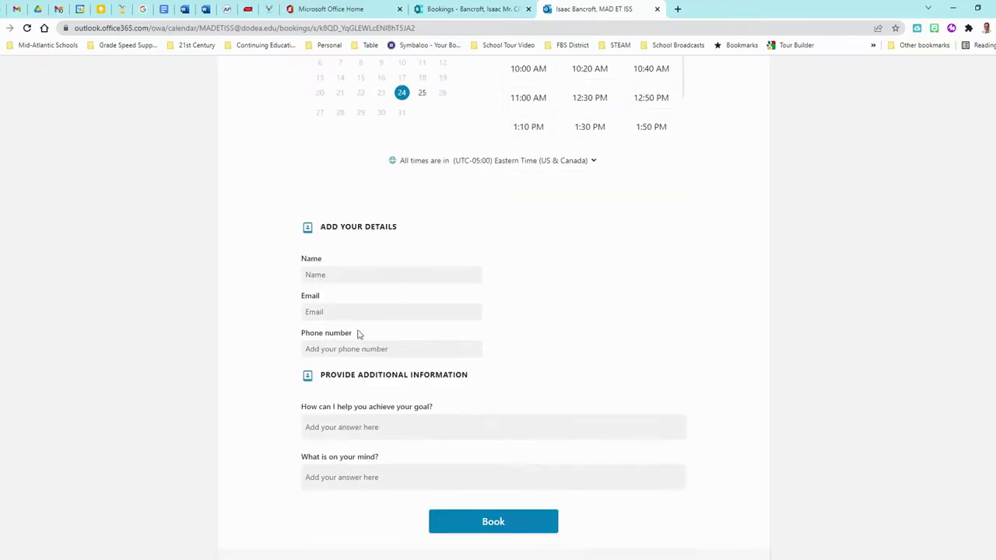
left_click(362, 276)
type("isaac B")
key("Tab")
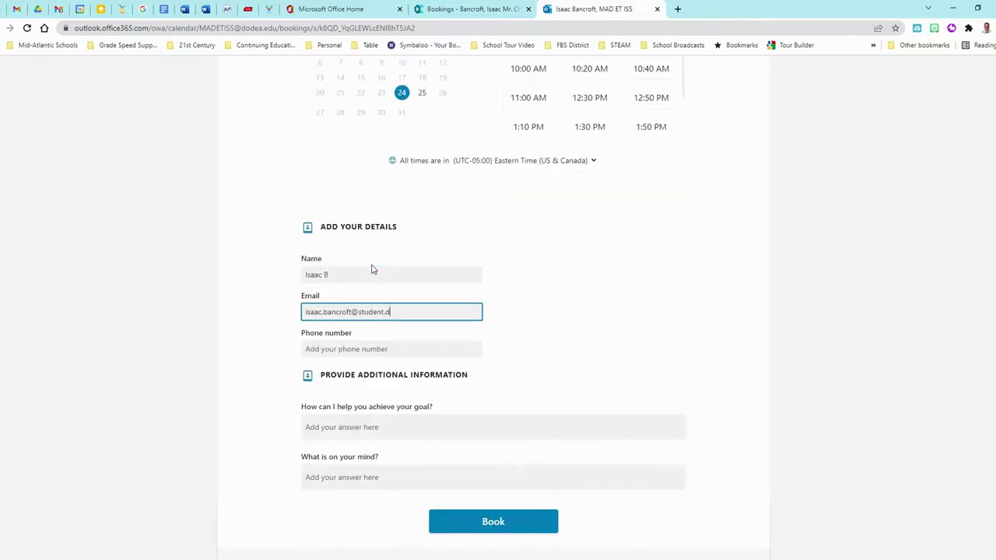
key("Tab")
type("5559105344")
Answer both additional-information questions about the student's progress and submit the booking.
scroll(371, 269, "down", 3)
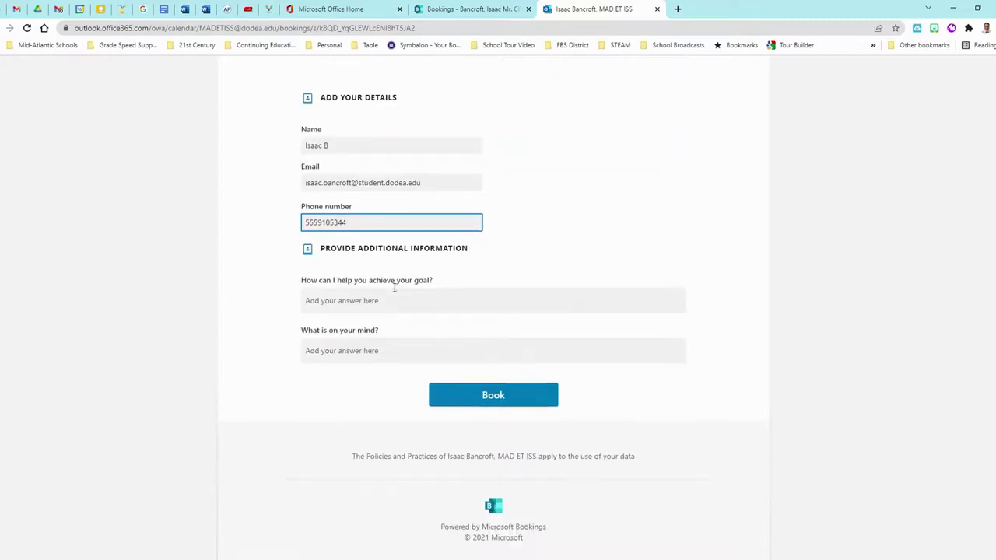
left_click(365, 299)
type("Would like to make sure Grace is on tar")
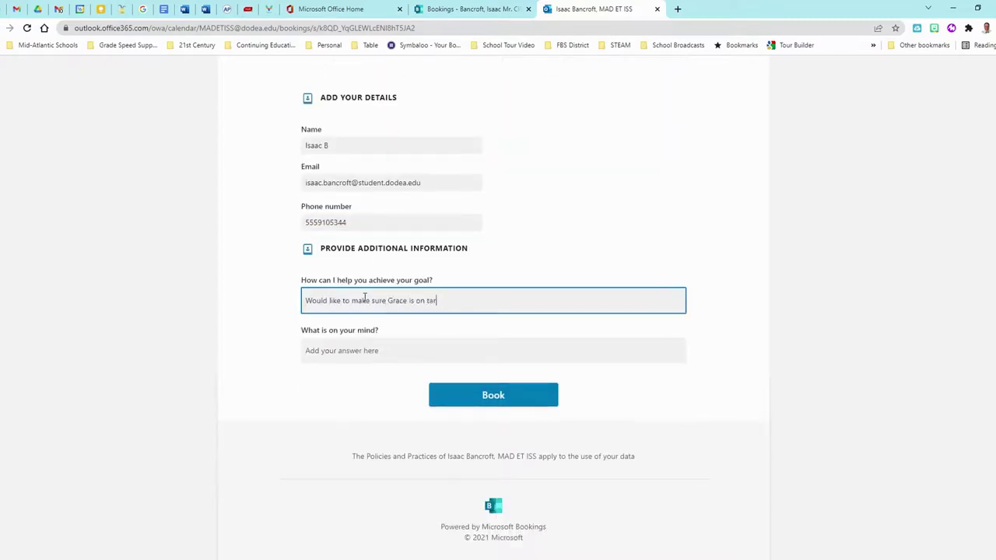
type("get.")
left_click(408, 351)
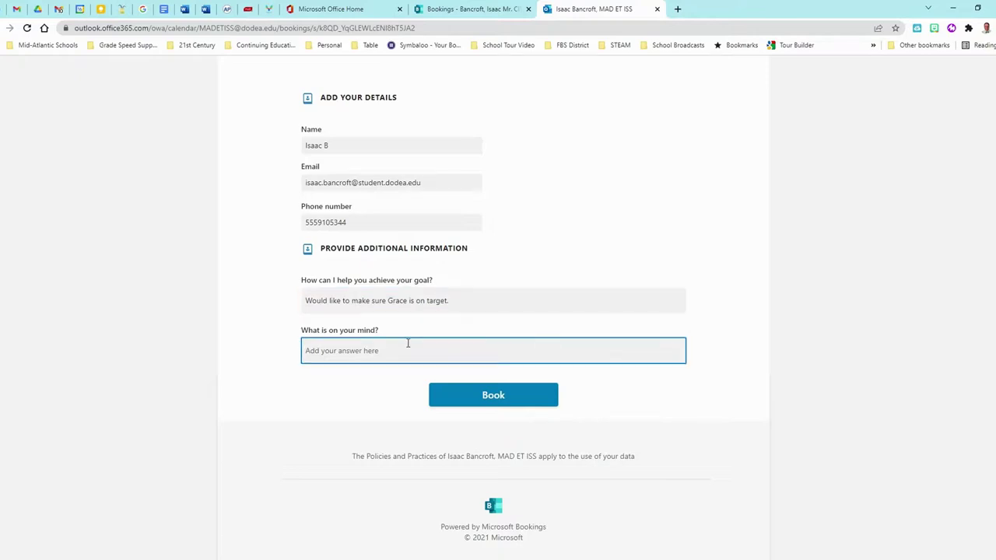
type("lots of things but not sure you need to be approached by it.")
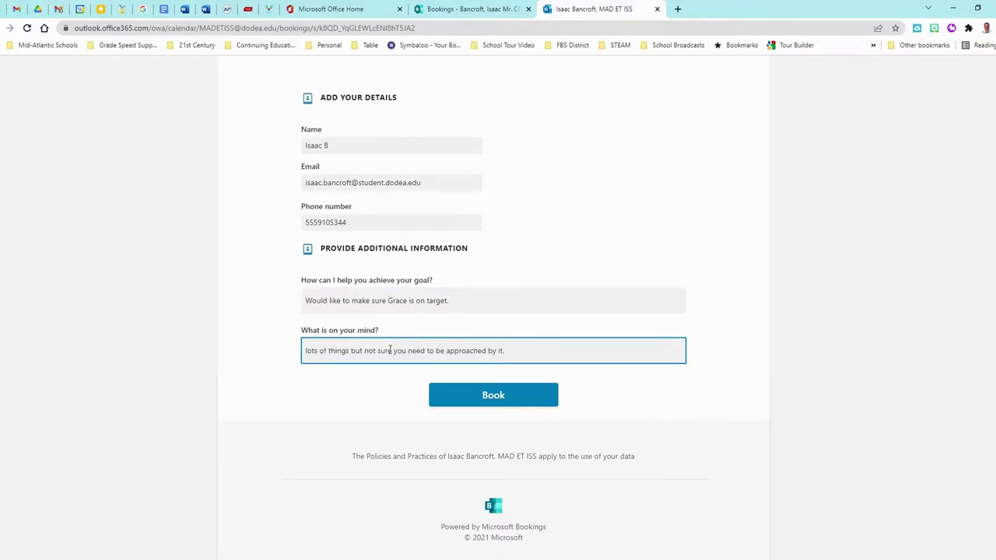
left_click(495, 397)
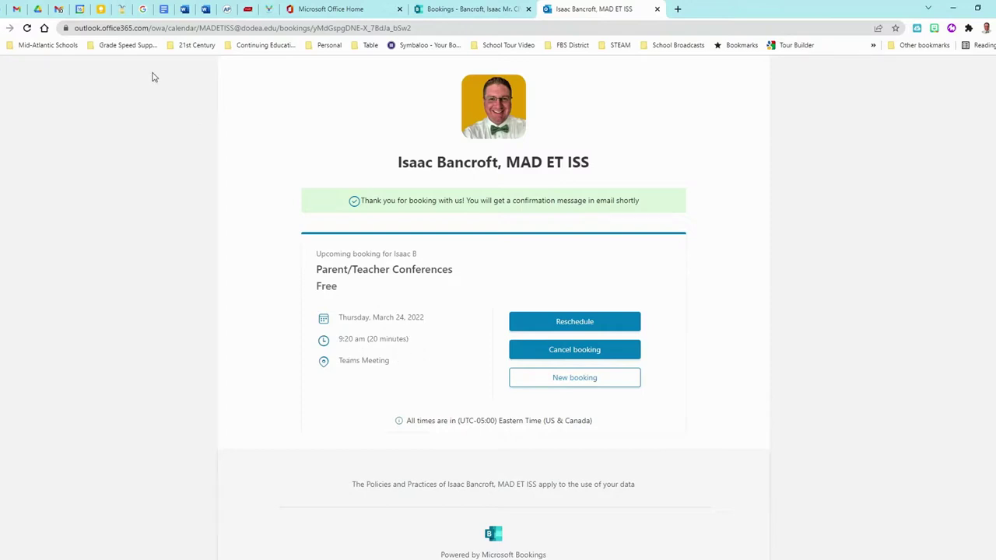
Open the new Parent/Teacher Conferences invitation in the Gmail inbox and accept it with Yes.
left_click(60, 9)
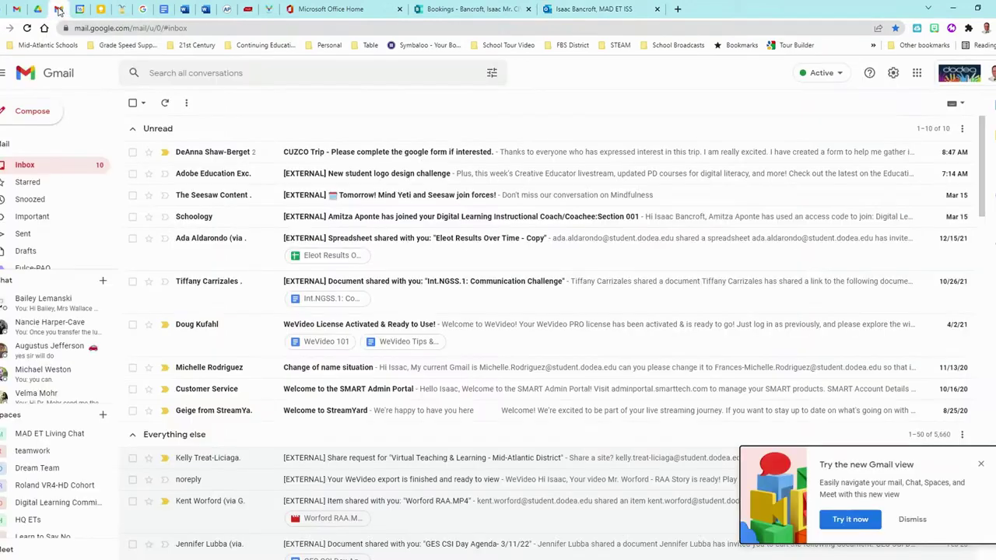
left_click(27, 29)
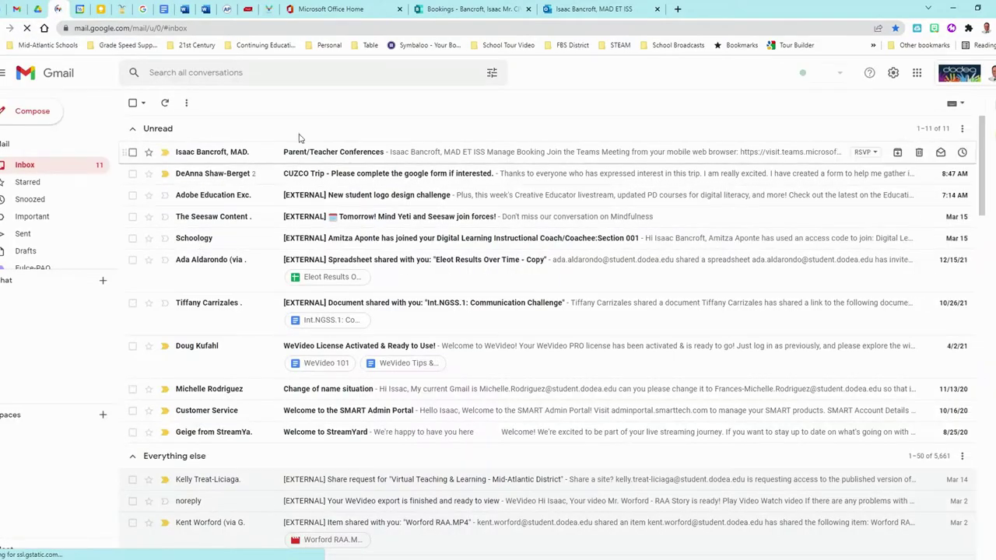
left_click(358, 154)
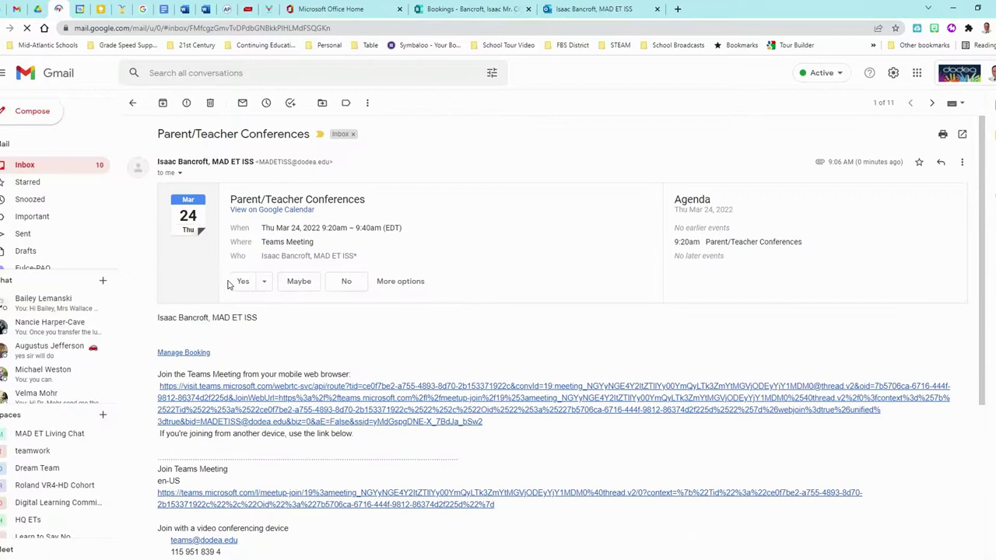
left_click(244, 285)
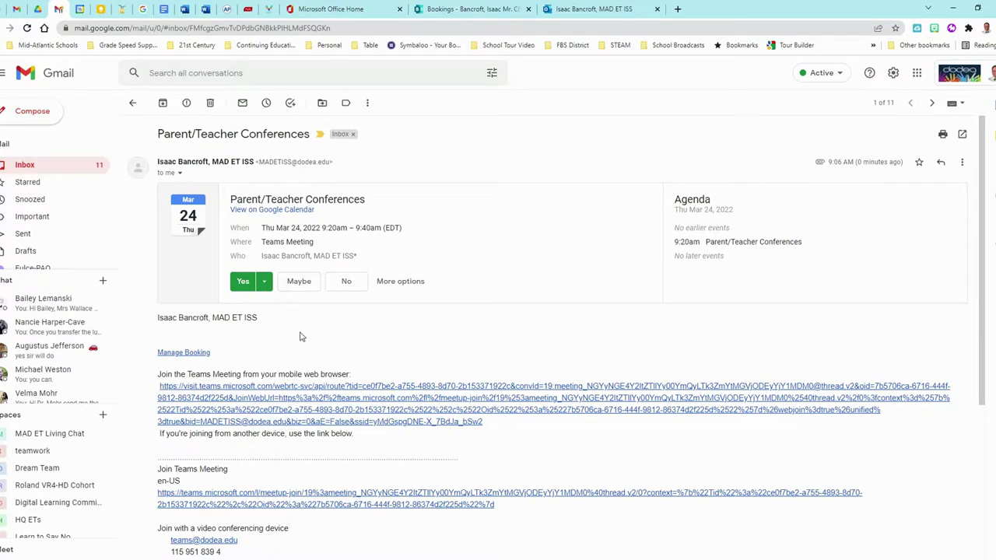
scroll(302, 337, "down", 2)
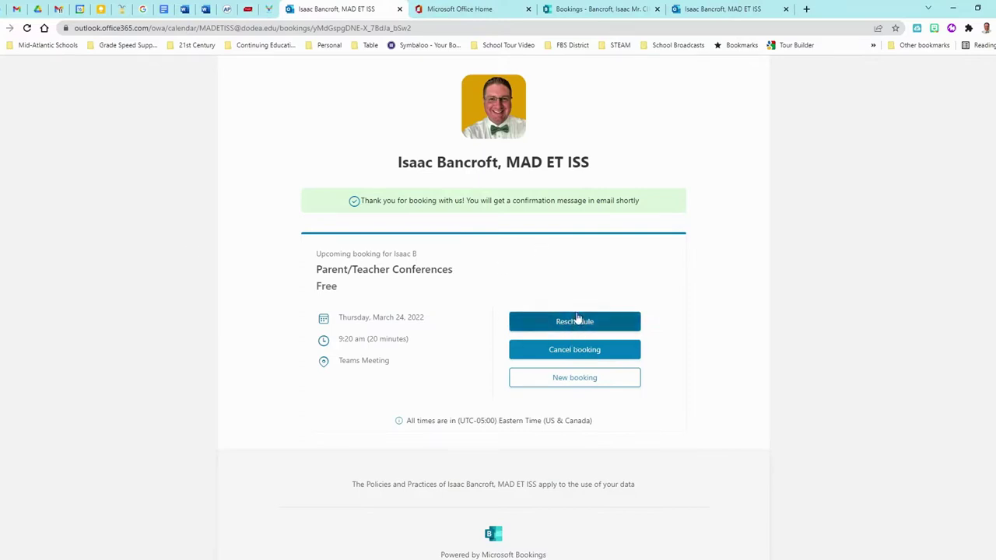
Copy the Parent/Teacher Conferences booking link again and load it in a fresh tab.
left_click(520, 382)
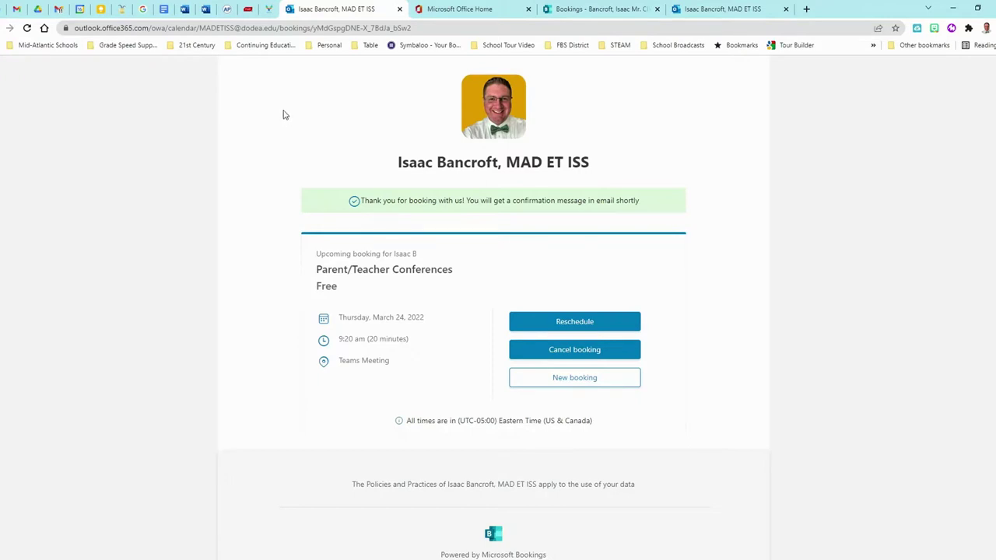
left_click(606, 9)
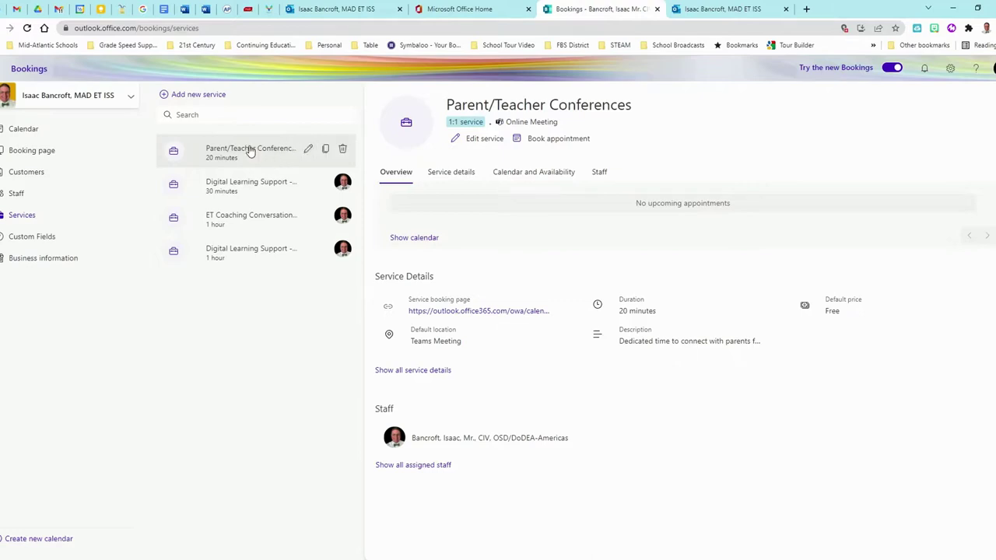
mouse_move(570, 305)
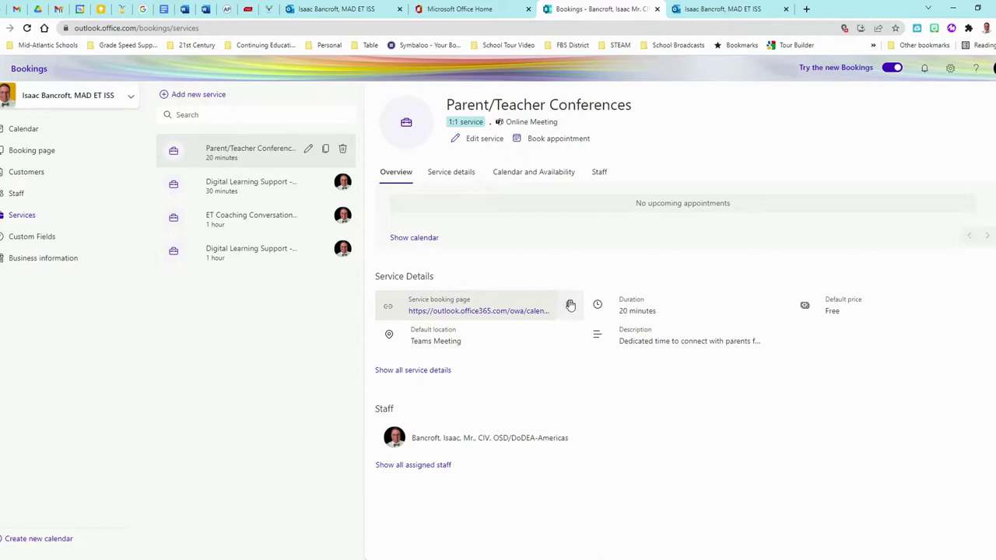
left_click(570, 305)
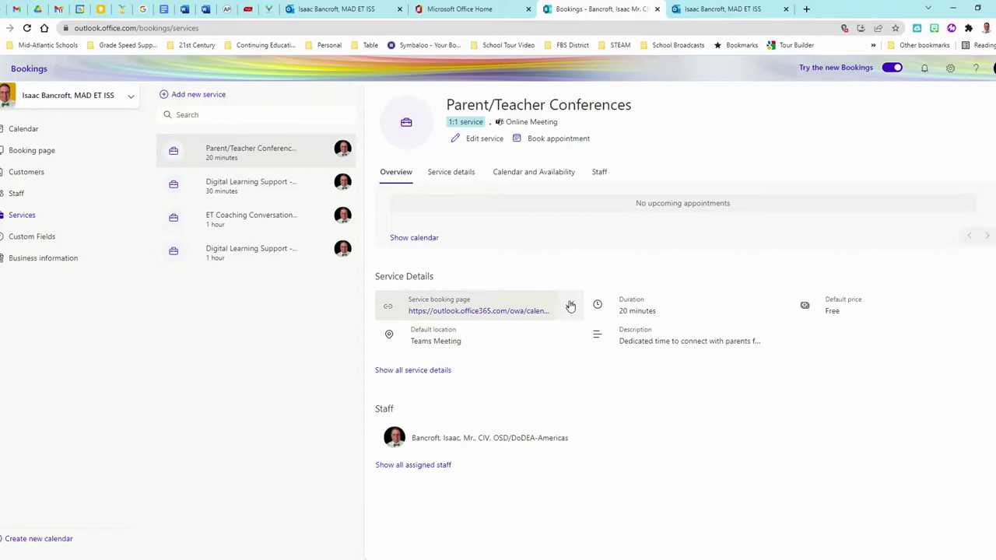
left_click(807, 9)
key("ctrl+v")
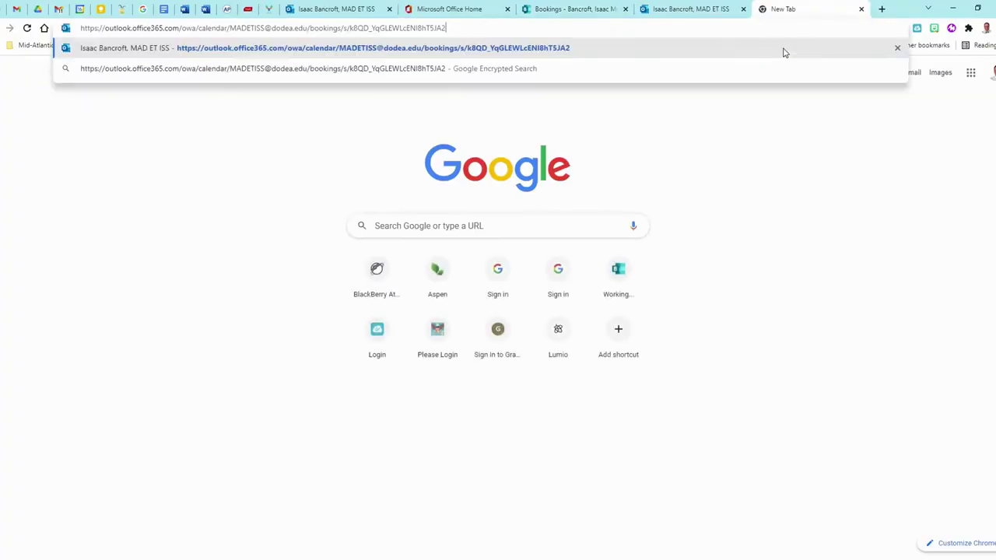
key("Return")
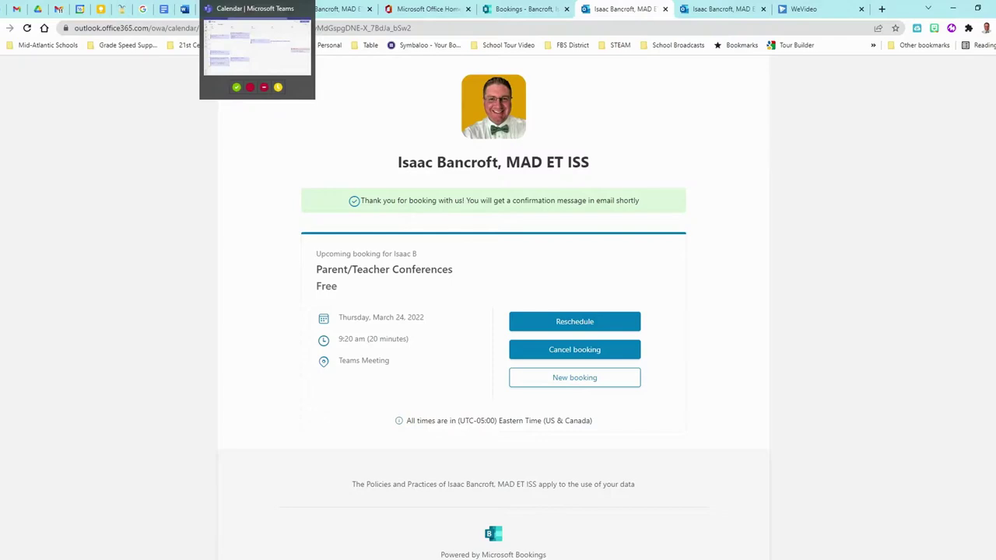
Locate the Thursday, March 24 Parent/Teacher Conferences event in the Teams calendar week of March 21–25.
left_click(249, 8)
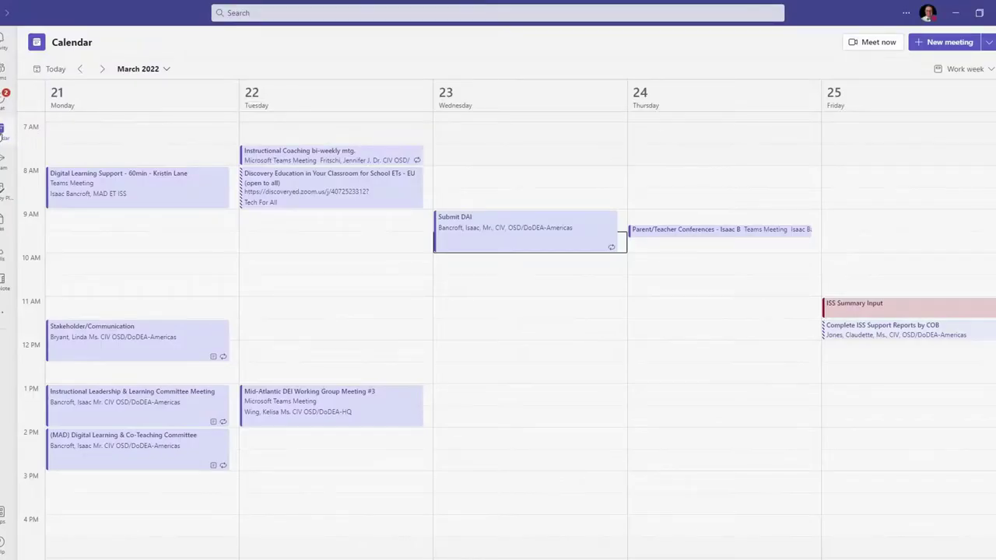
left_click(48, 70)
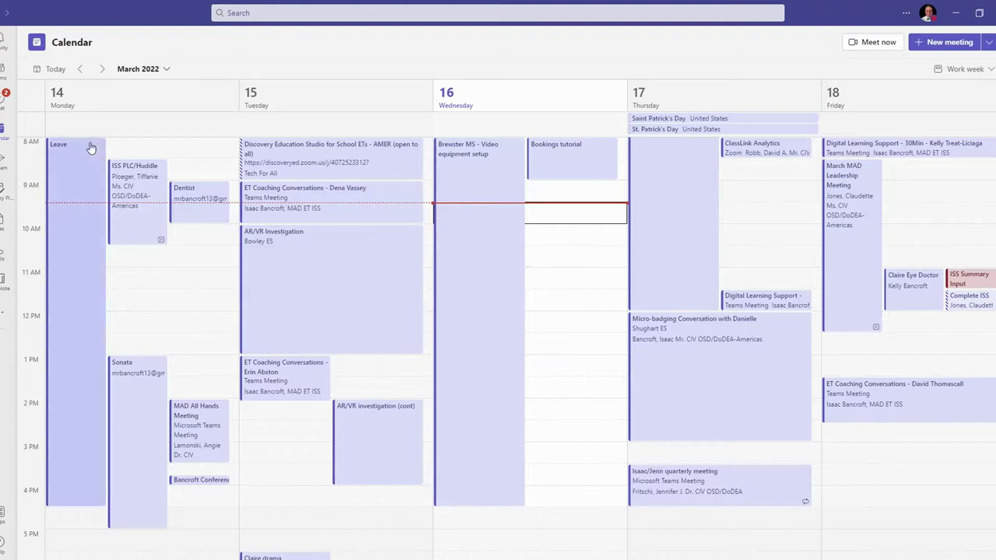
left_click(101, 69)
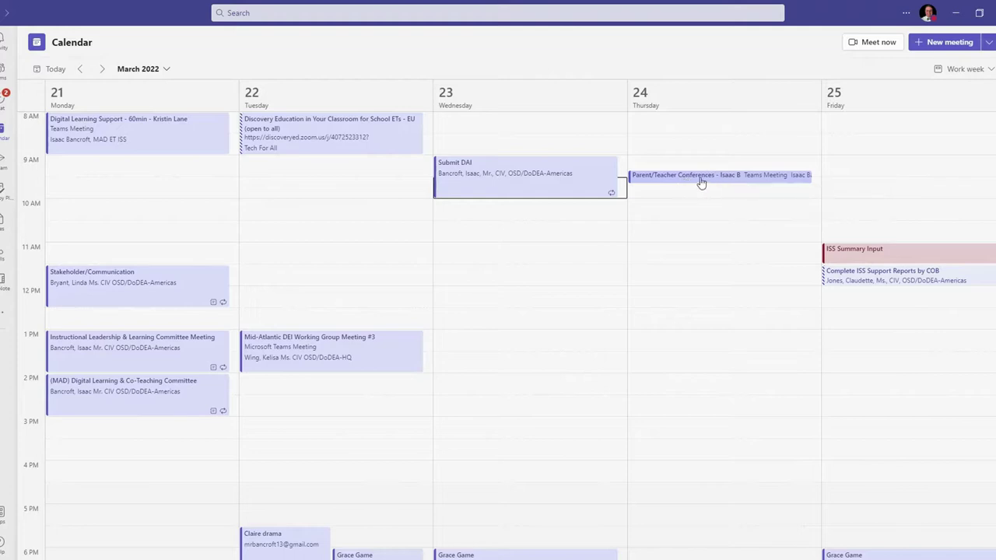
left_click(697, 178)
Open the meeting's full details and review the Customer Info lines.
double_click(697, 178)
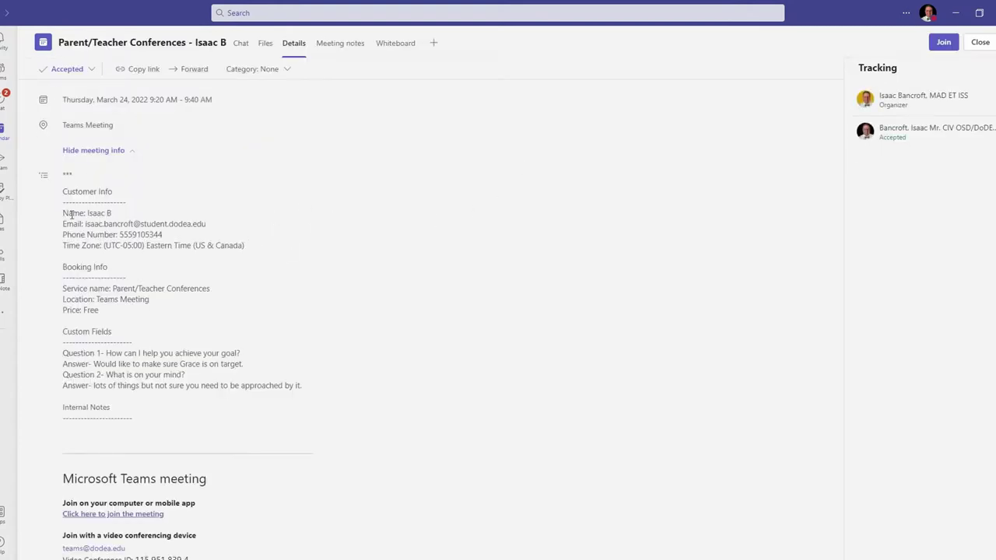
left_click_drag(64, 210, 253, 252)
left_click(106, 294)
Review the Custom Fields answers to both booking questions in the meeting details.
left_click_drag(64, 353, 309, 390)
left_click(224, 373)
left_click_drag(246, 364, 94, 363)
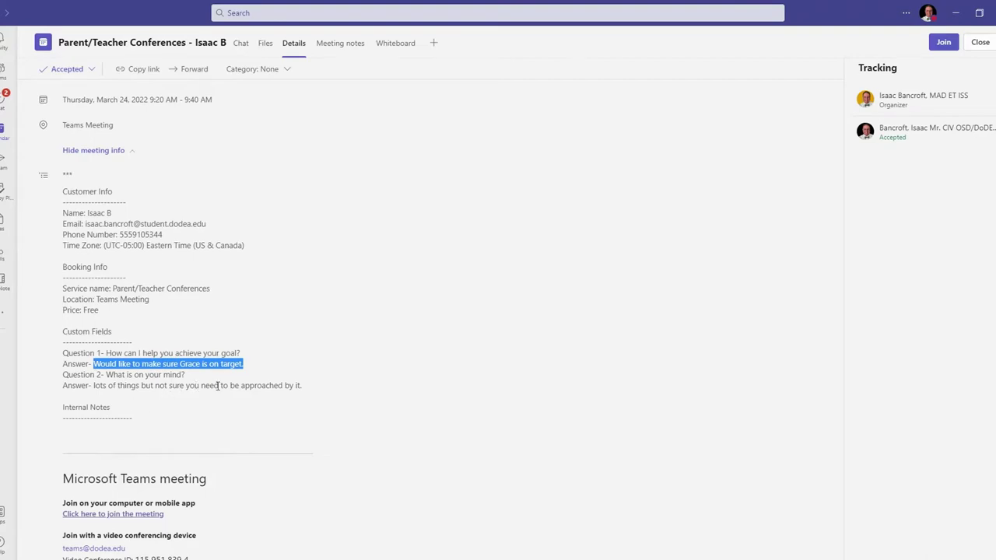
left_click_drag(304, 383, 94, 386)
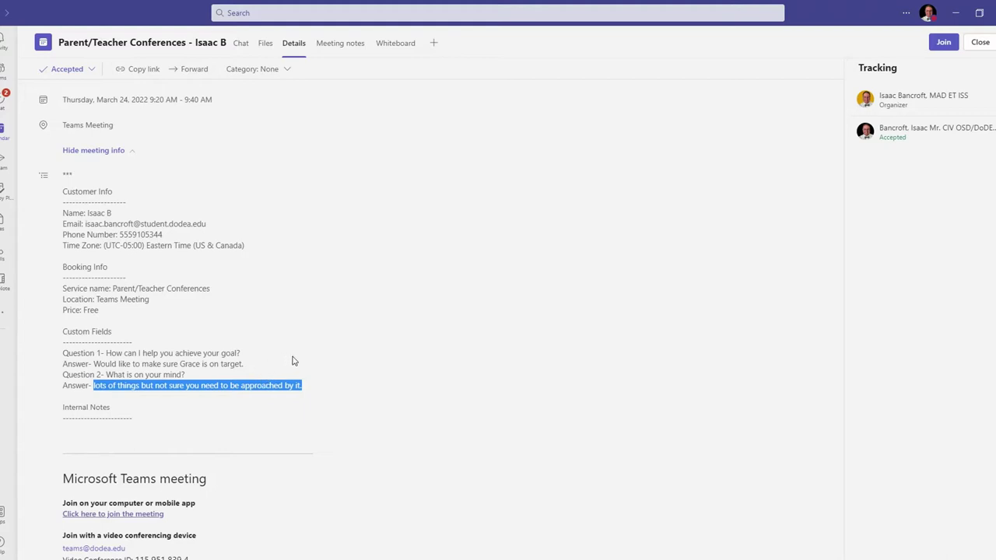
scroll(302, 360, "down", 3)
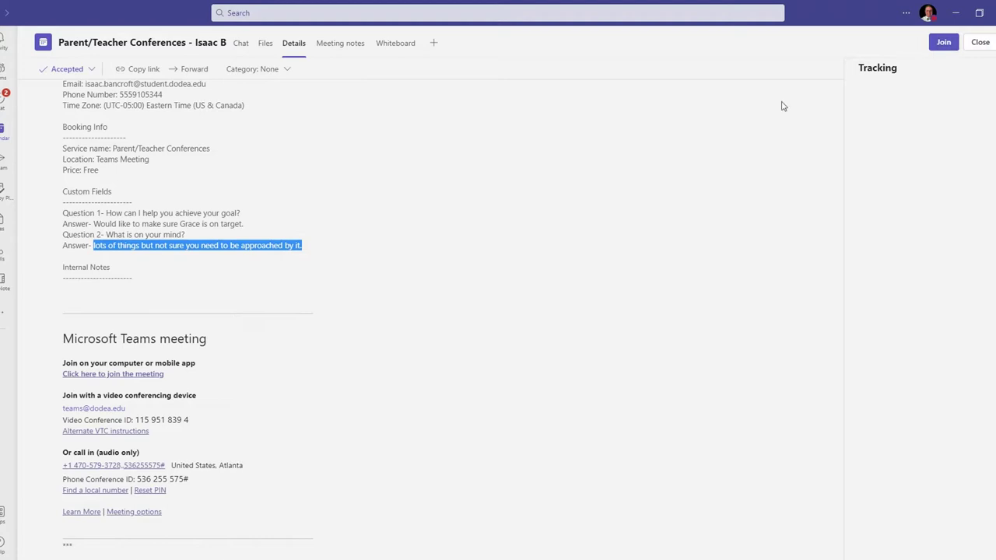
scroll(402, 345, "up", 3)
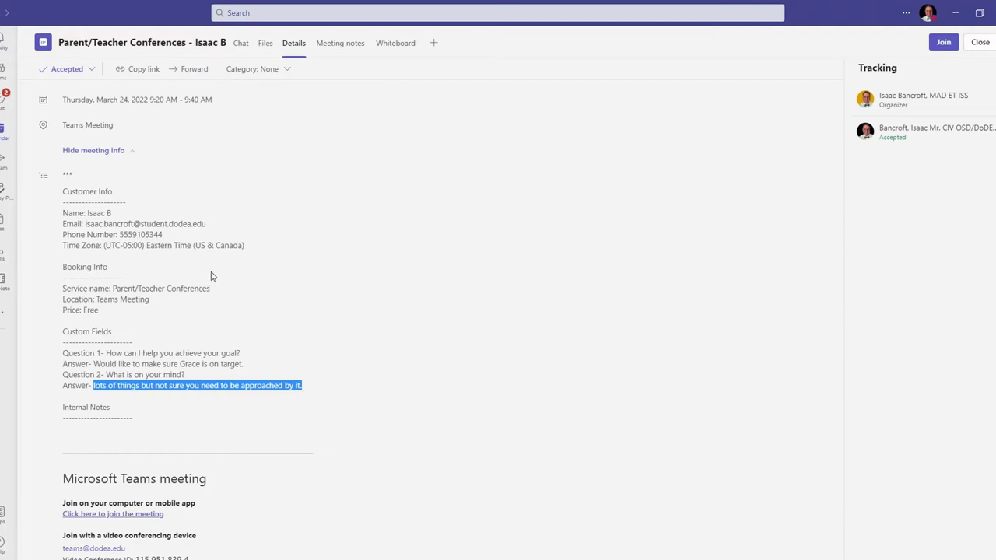
scroll(234, 255, "down", 3)
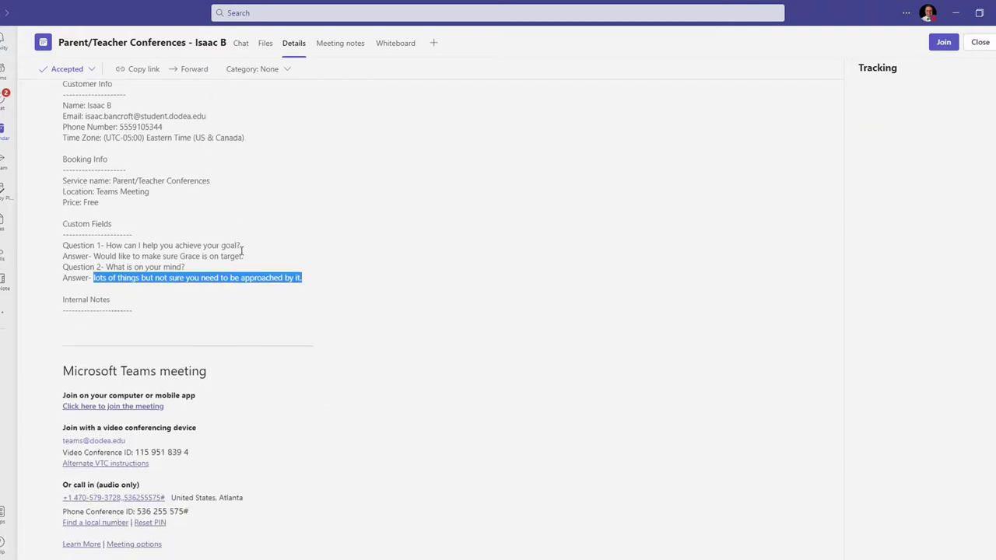
scroll(704, 254, "up", 3)
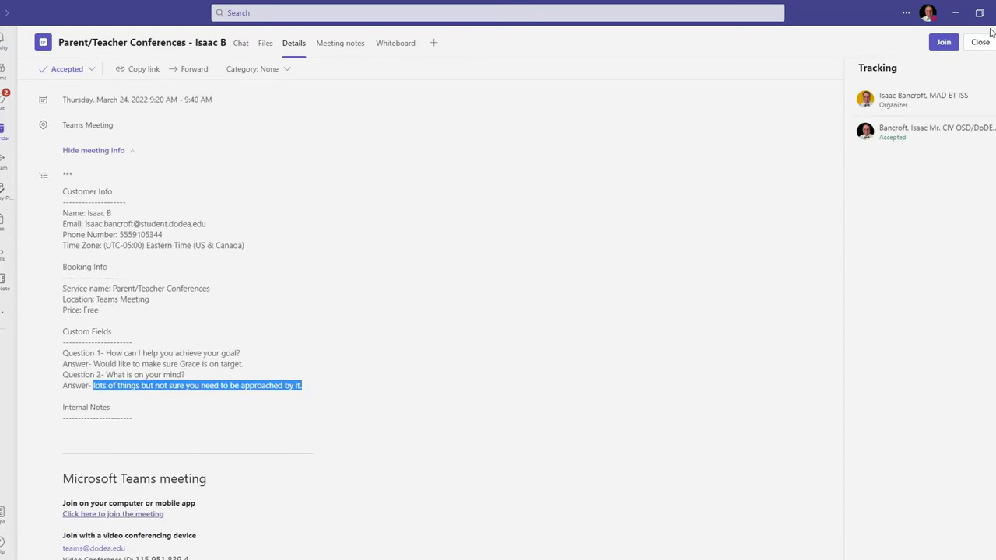
key("Escape")
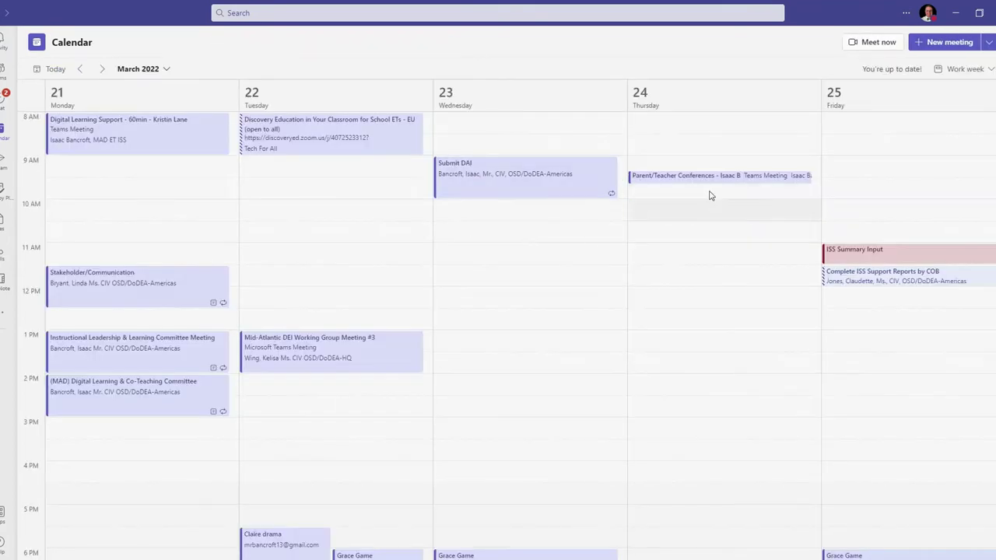